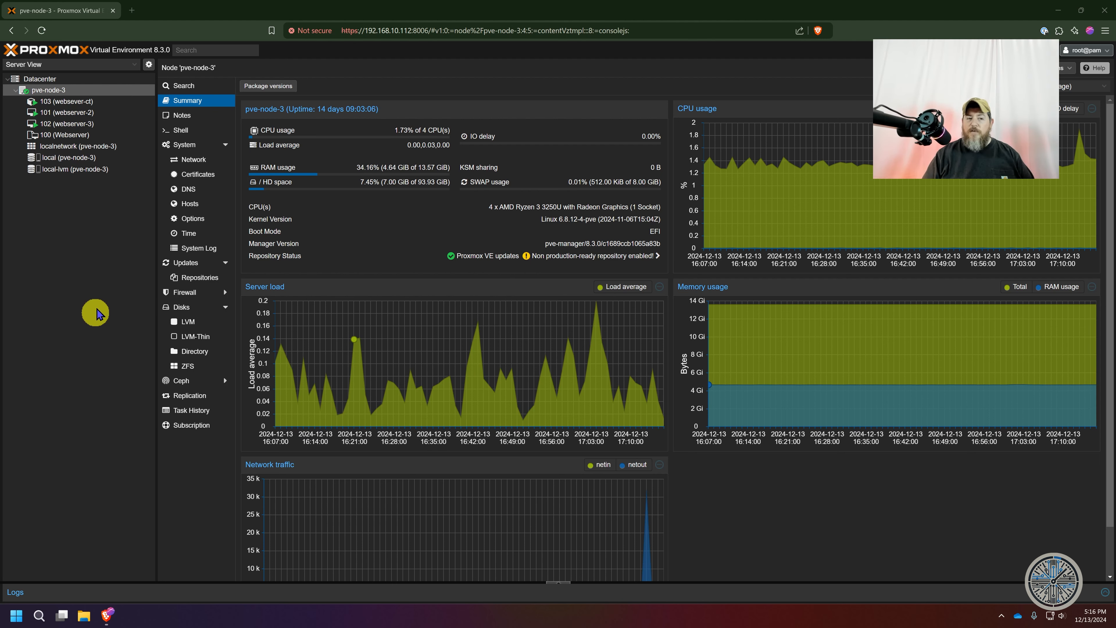
{"action": "left_click", "coordinate": [99, 92]}
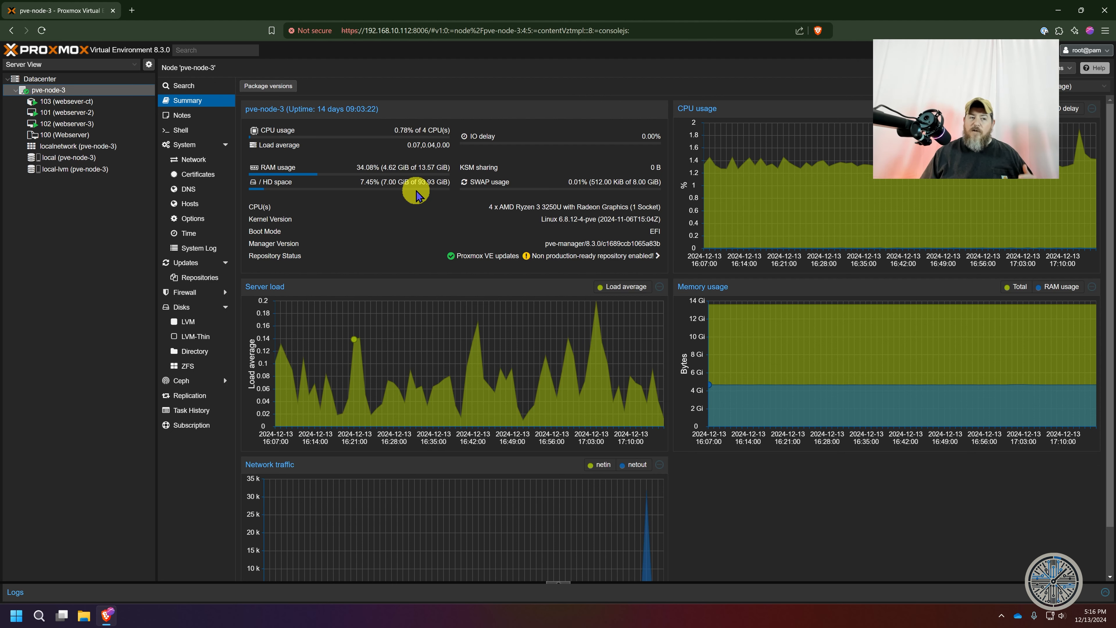
{"action": "left_click", "coordinate": [71, 112]}
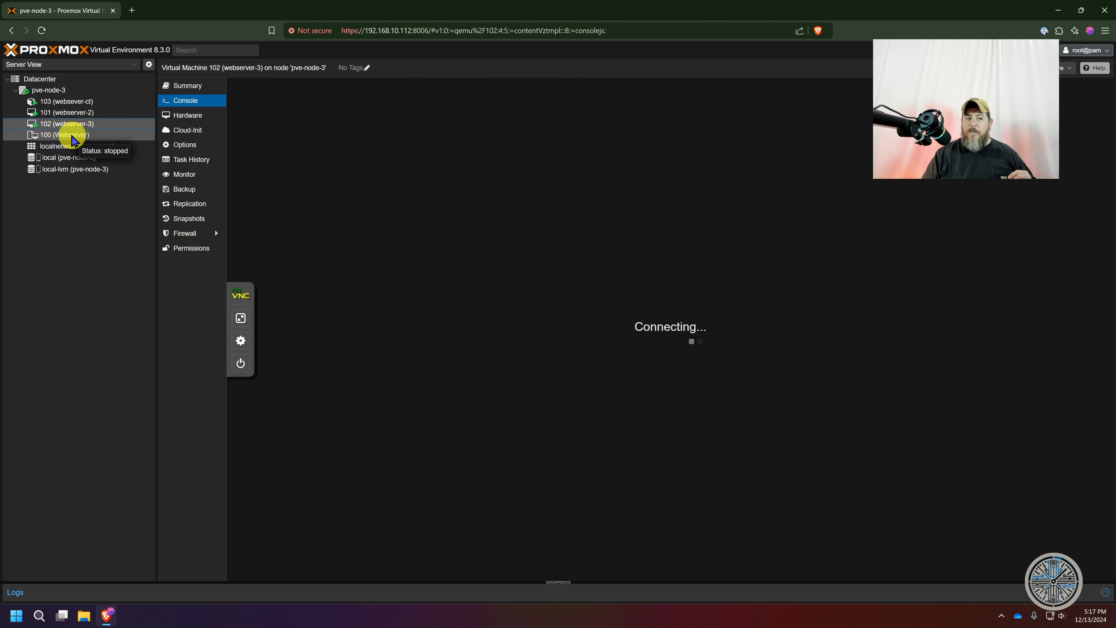
{"action": "left_click", "coordinate": [64, 135]}
{"action": "left_click", "coordinate": [49, 90]}
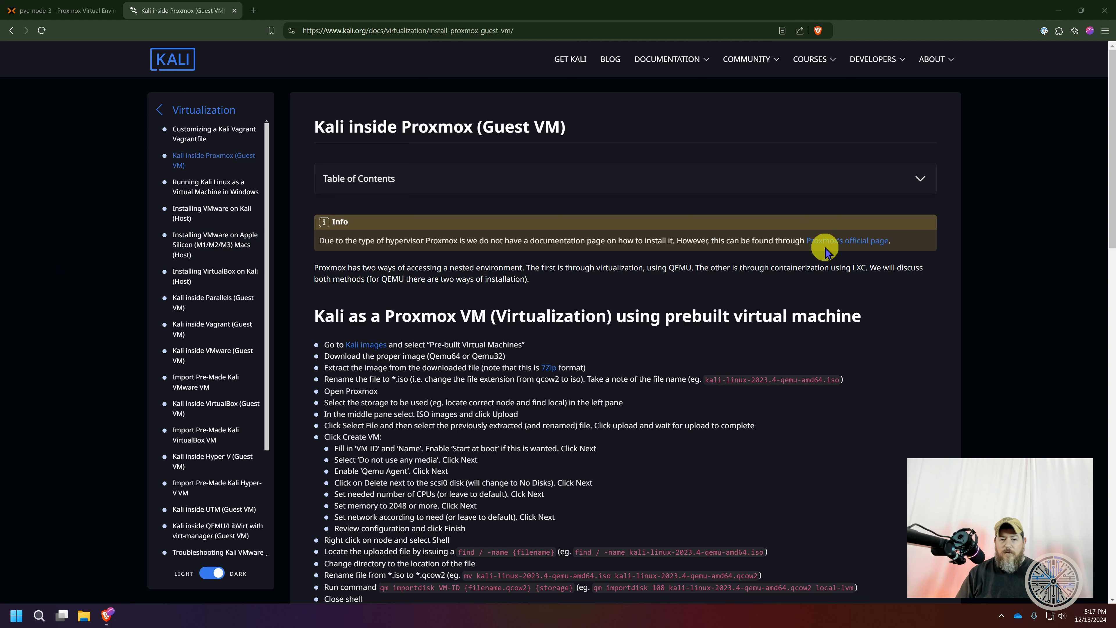
From the Kali guest VM guide, open the linked Kali images page and show the pre-built virtual machines
{"action": "scroll", "coordinate": [825, 252], "scroll_direction": "down", "scroll_amount": 2}
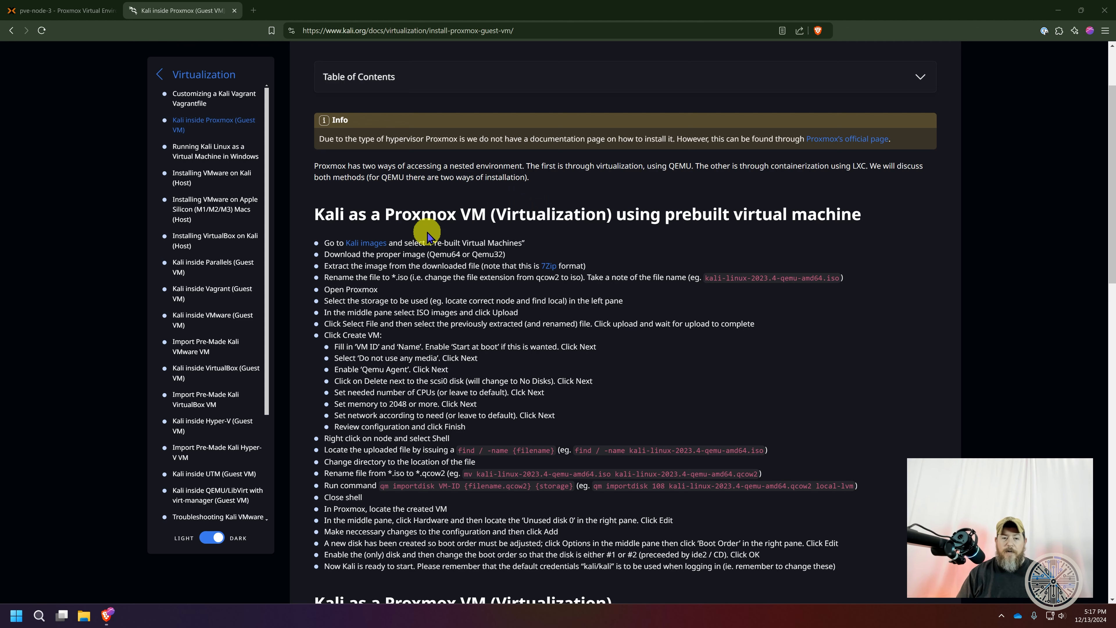
{"action": "middle_click", "coordinate": [376, 250]}
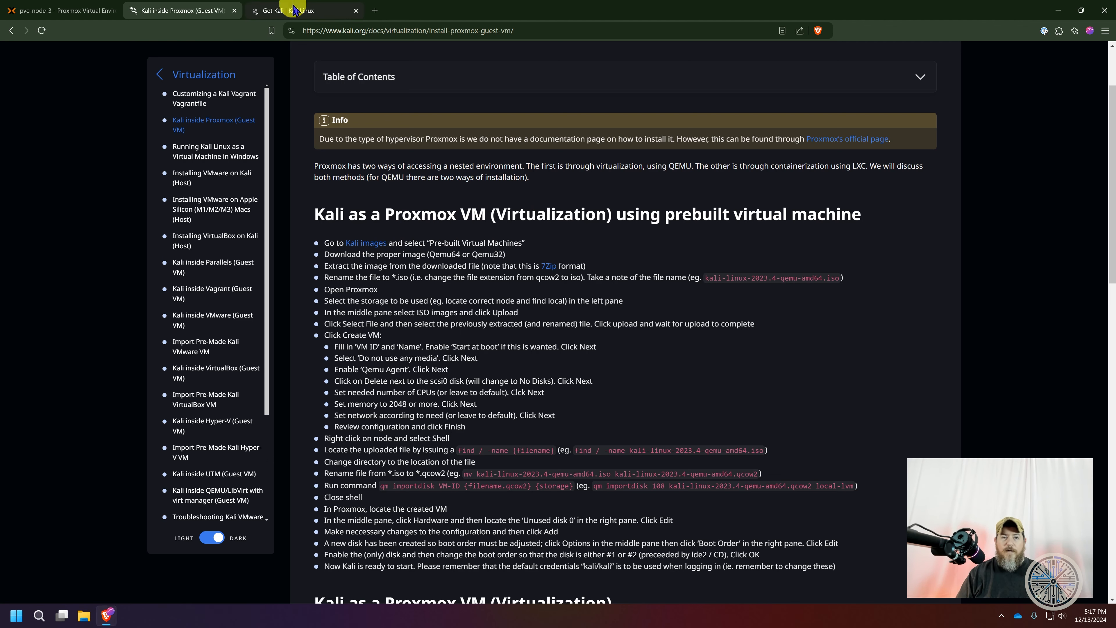
{"action": "left_click", "coordinate": [293, 12]}
{"action": "left_click", "coordinate": [446, 65]}
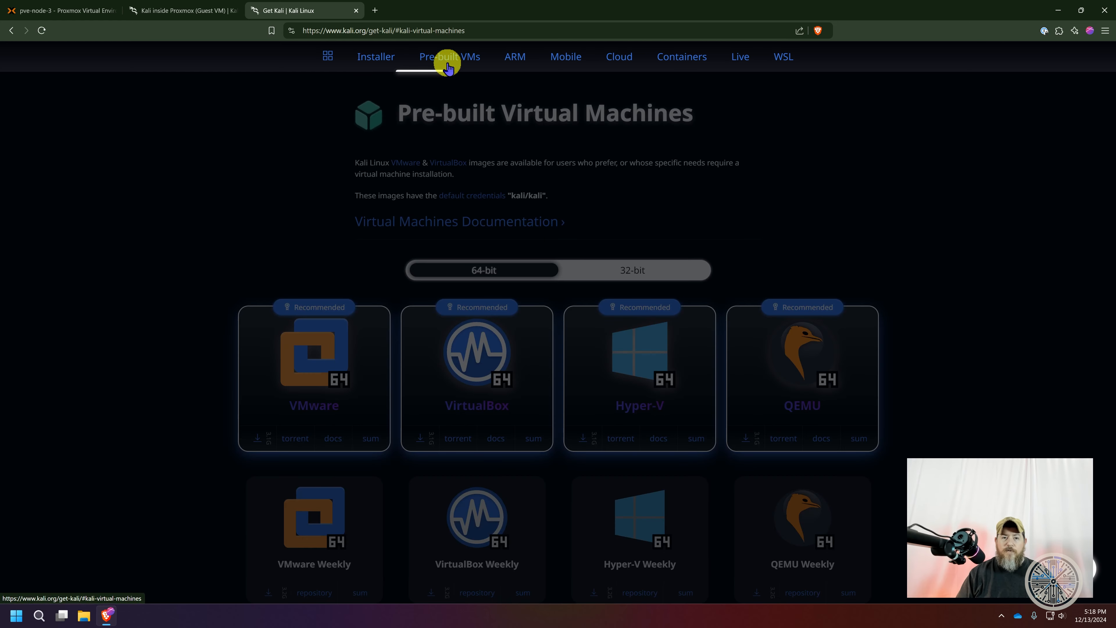
Copy the download link of the recommended 64-bit QEMU image
{"action": "scroll", "coordinate": [1041, 206], "scroll_direction": "down", "scroll_amount": 1}
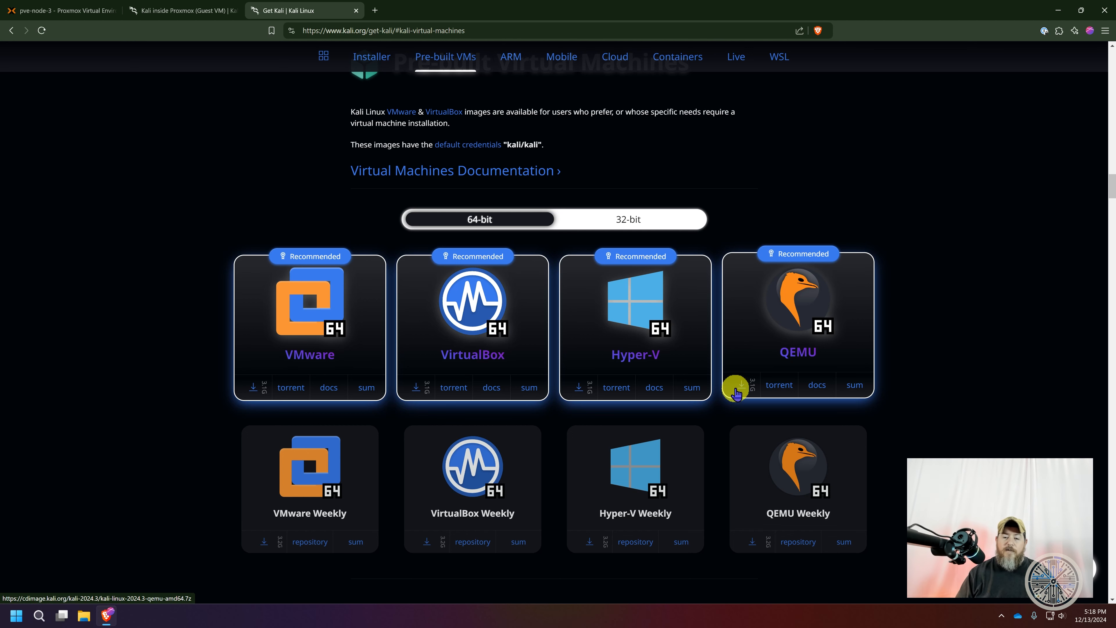
{"action": "right_click", "coordinate": [737, 393]}
{"action": "left_click", "coordinate": [742, 250]}
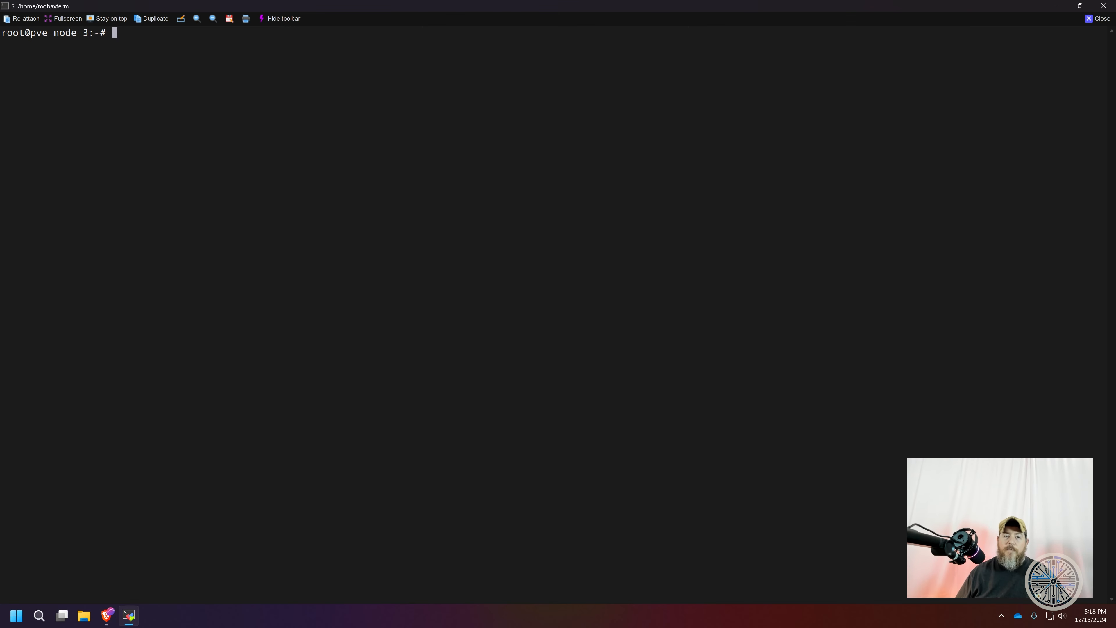
{"action": "type", "text": "wget"}
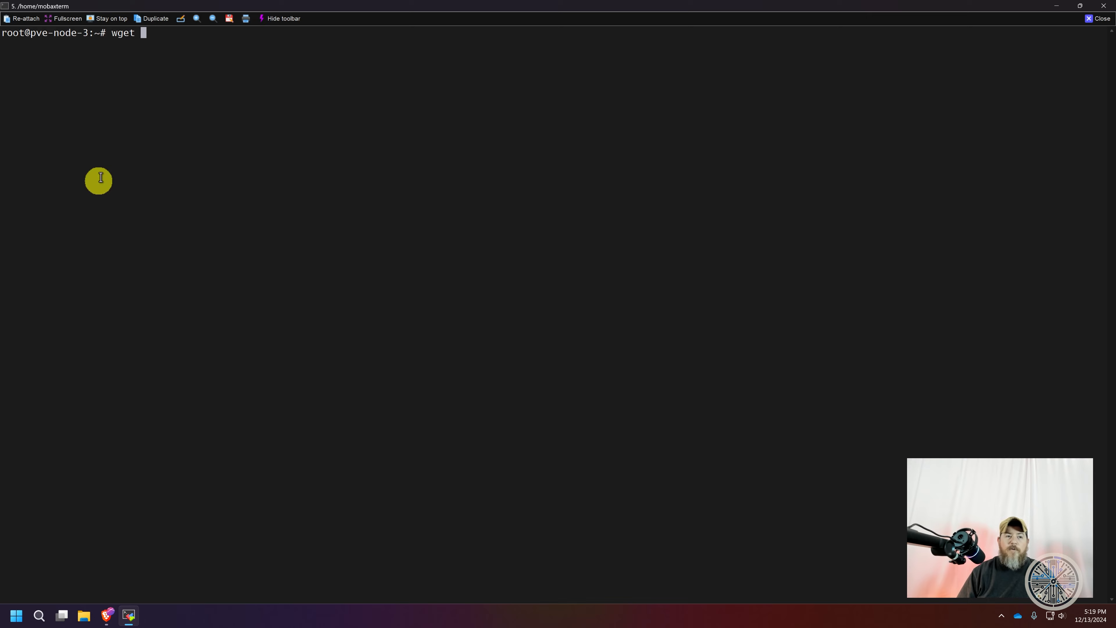
{"action": "right_click", "coordinate": [182, 82]}
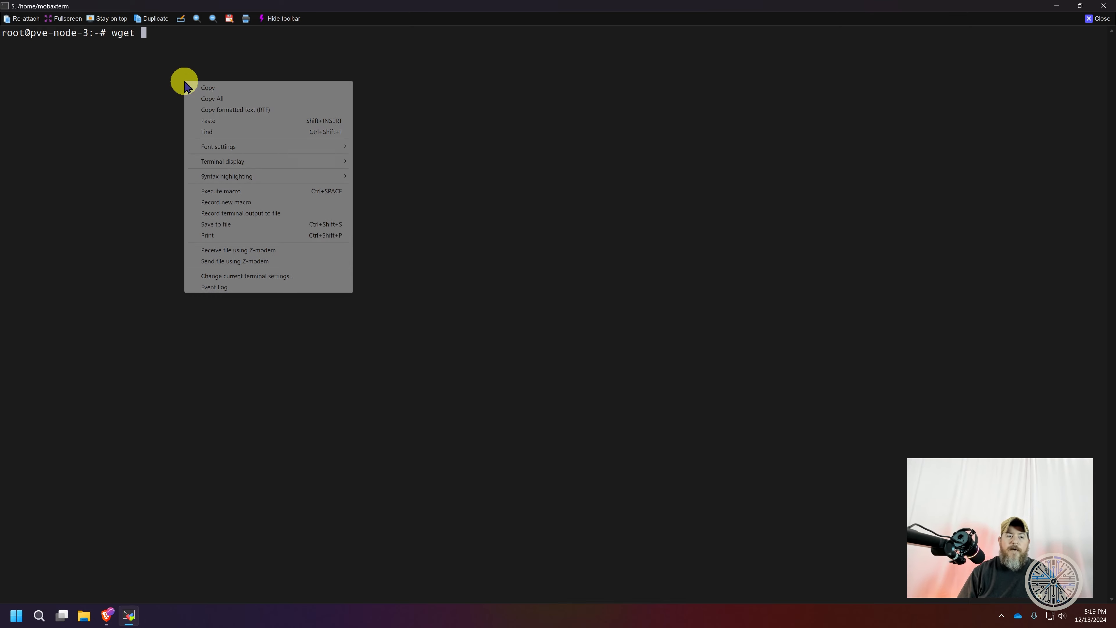
{"action": "left_click", "coordinate": [212, 127]}
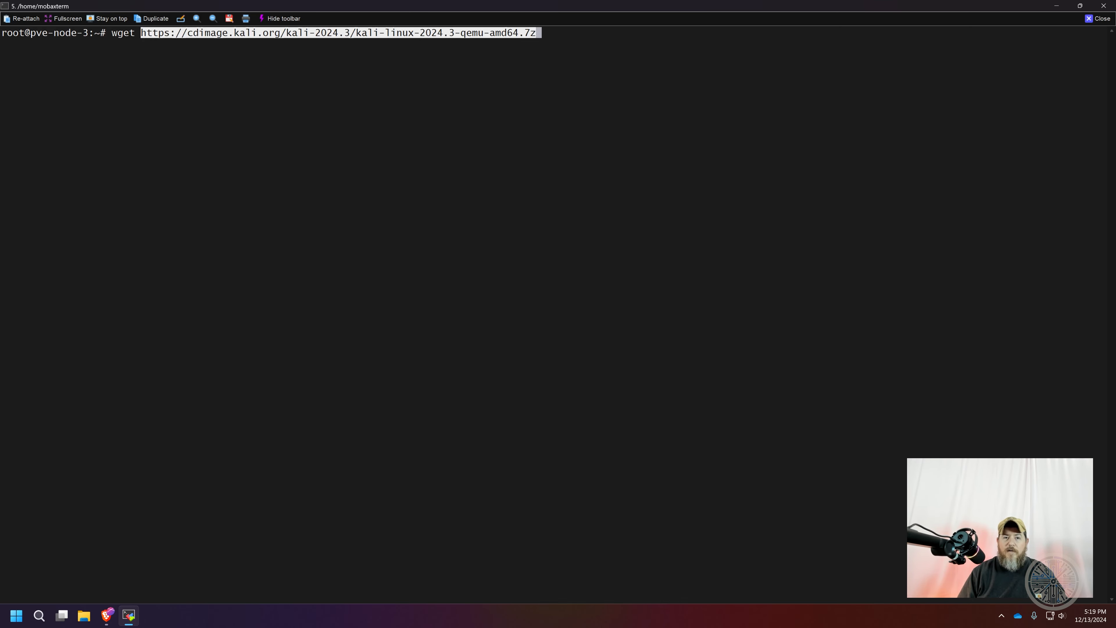
{"action": "key", "text": "Return"}
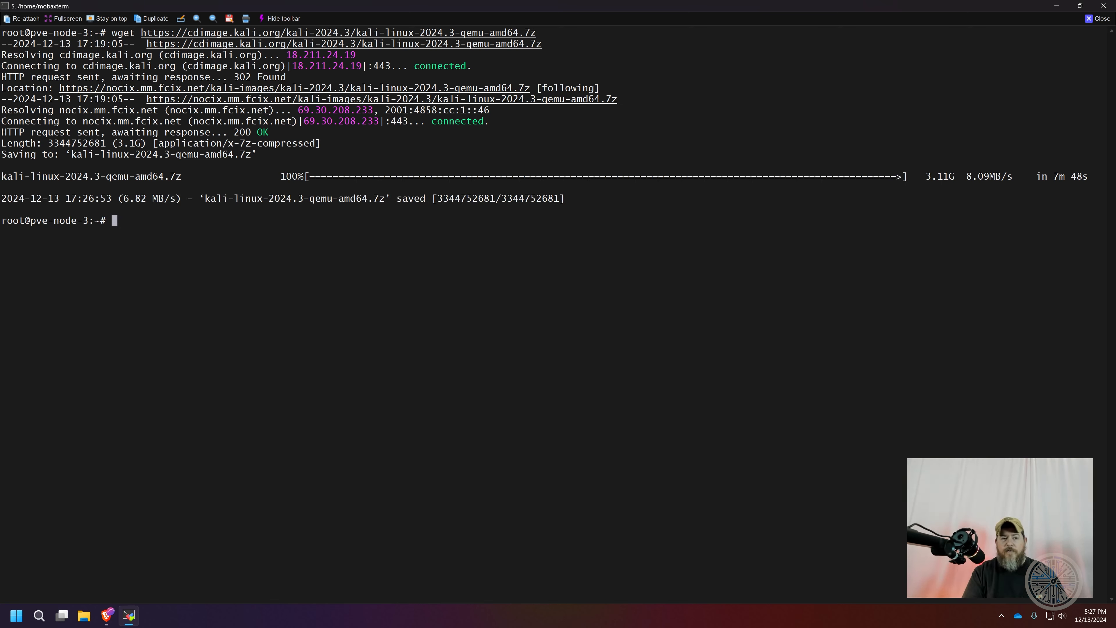
List the files in the home directory and check with which whether p7zip is installed
{"action": "type", "text": "ls"}
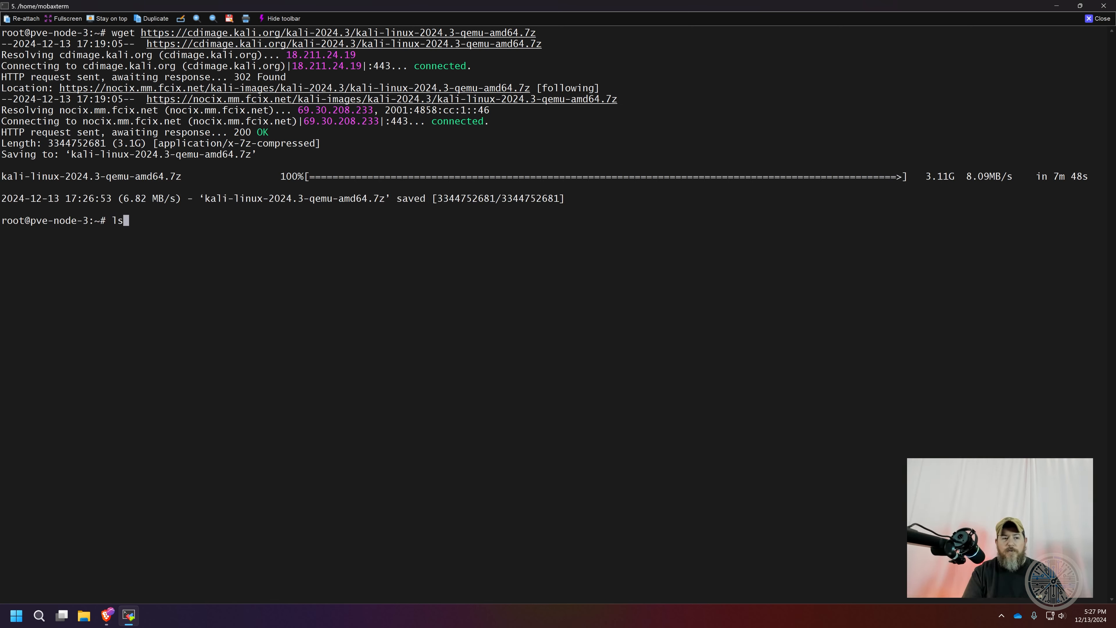
{"action": "key", "text": "Return"}
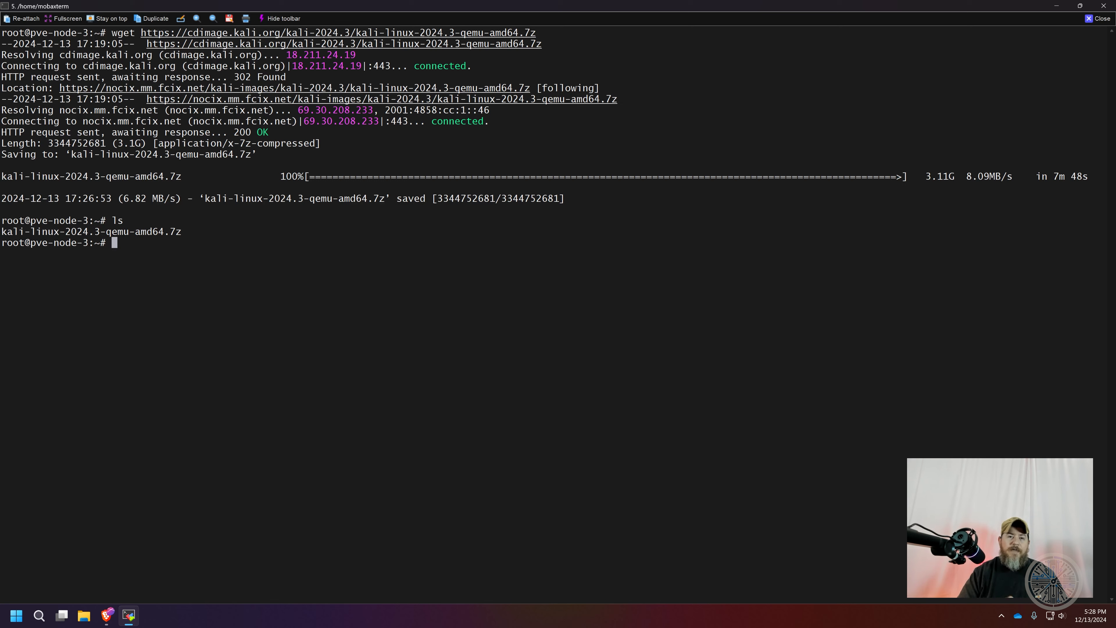
{"action": "type", "text": "whi"}
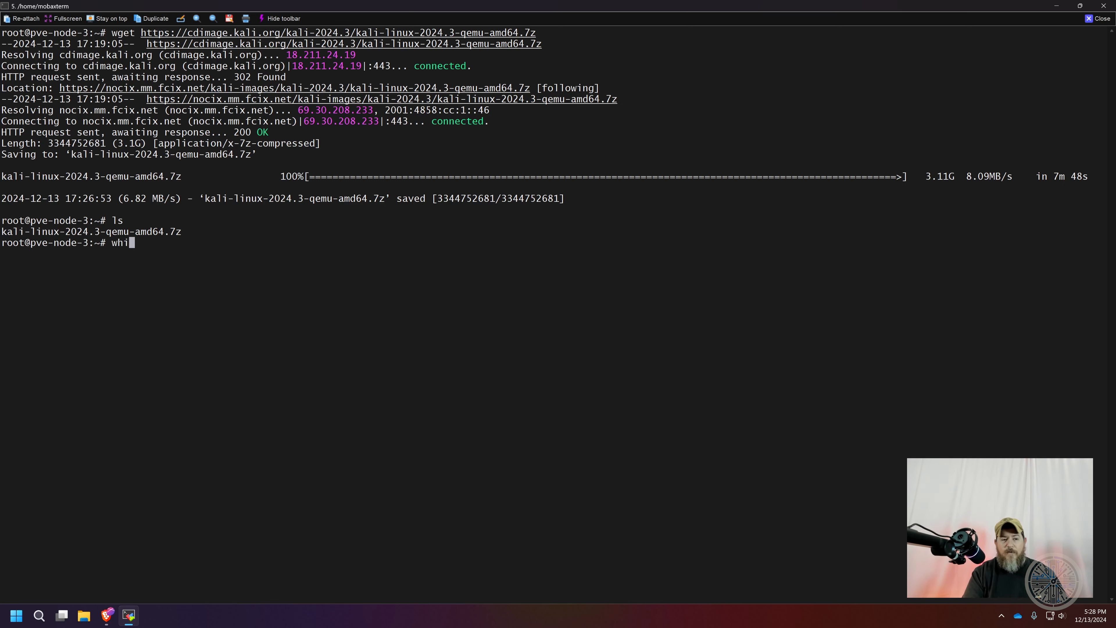
{"action": "type", "text": "ch p7zip"}
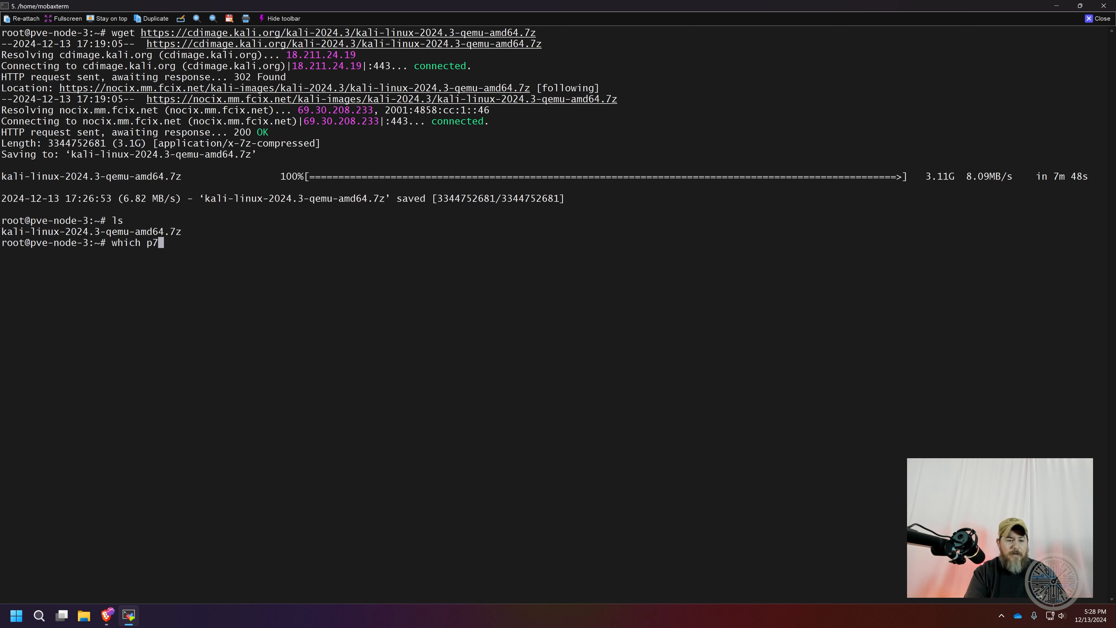
{"action": "key", "text": "Return"}
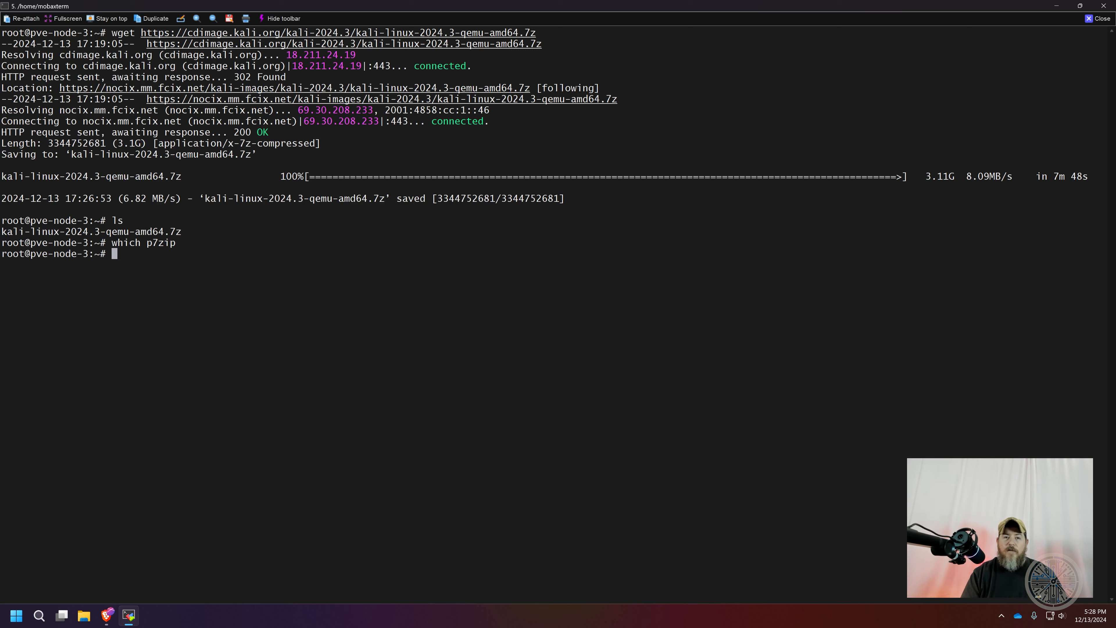
Install the p7zip-full package with apt and accept the installation
{"action": "type", "text": "apt install p"}
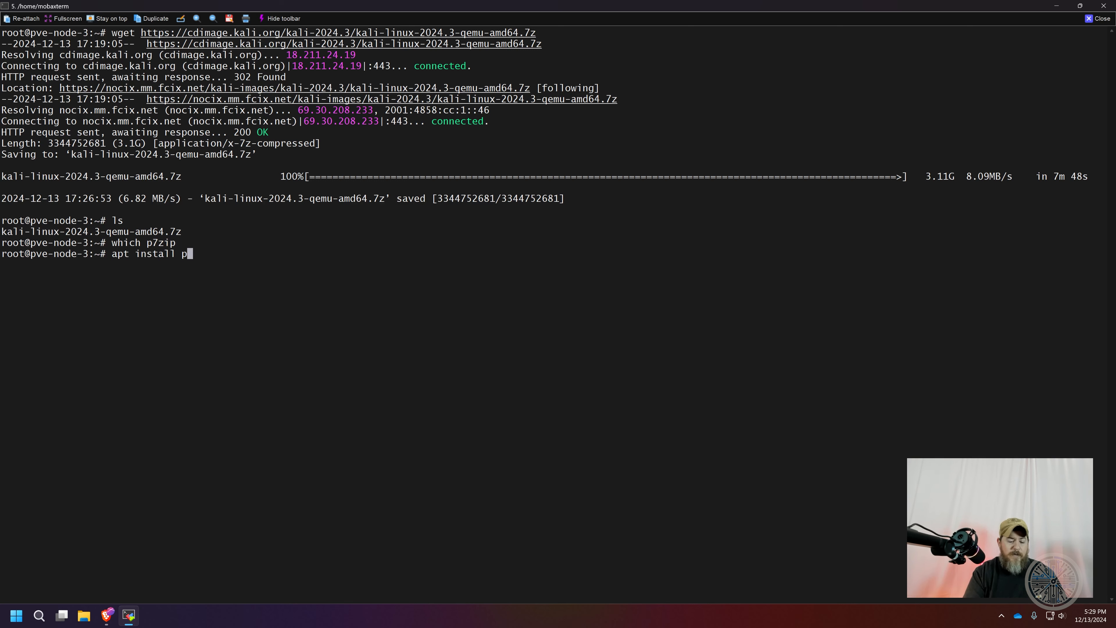
{"action": "type", "text": "7zip-"}
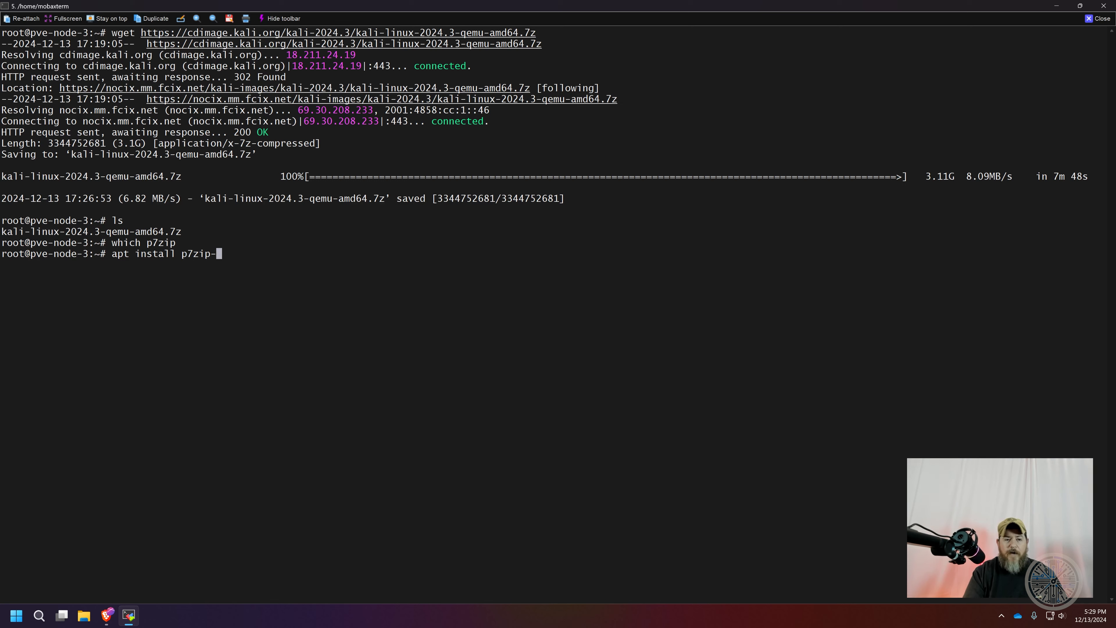
{"action": "type", "text": "full"}
{"action": "key", "text": "Return"}
{"action": "key", "text": "Return"}
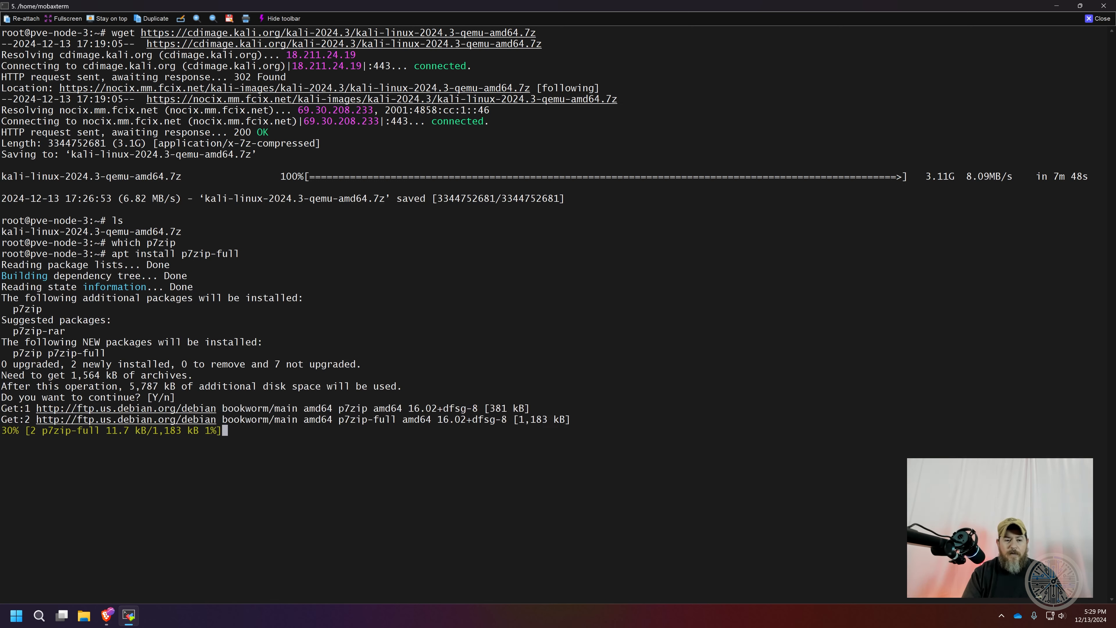
Rerun which p7zip to verify the installation
{"action": "key", "text": "Up"}
{"action": "key", "text": "Up"}
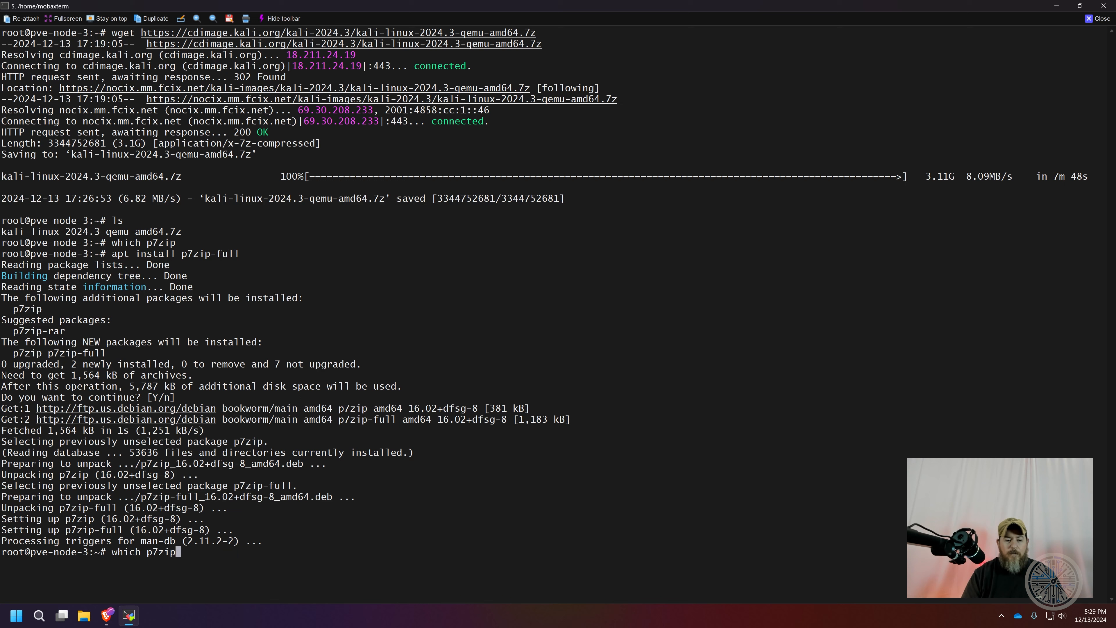
{"action": "key", "text": "Return"}
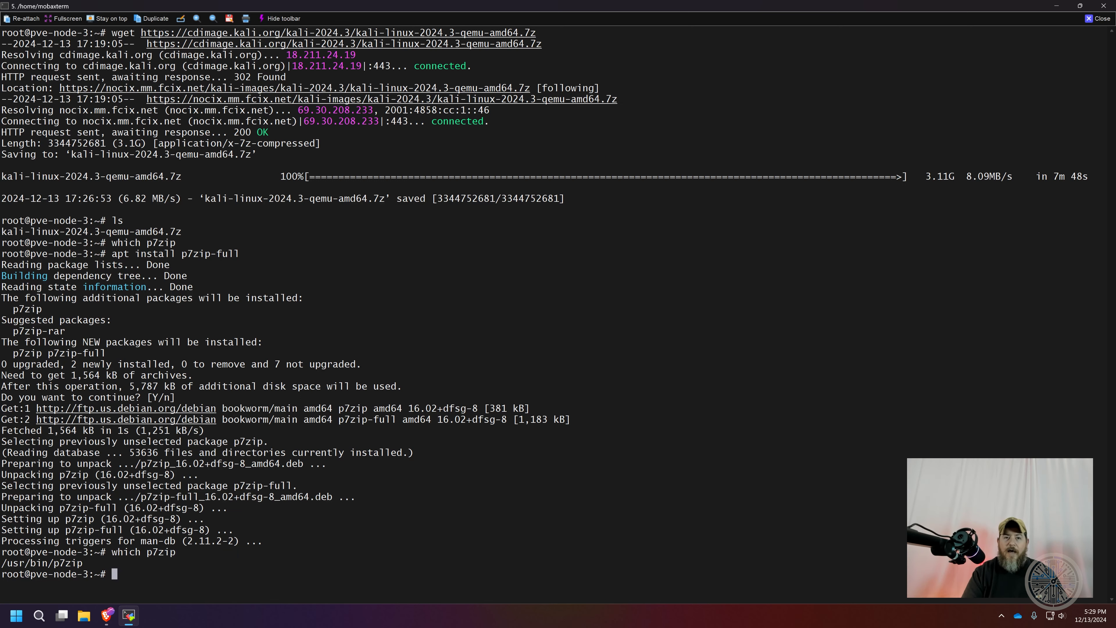
Clear the terminal and enlarge its text
{"action": "type", "text": "clea"}
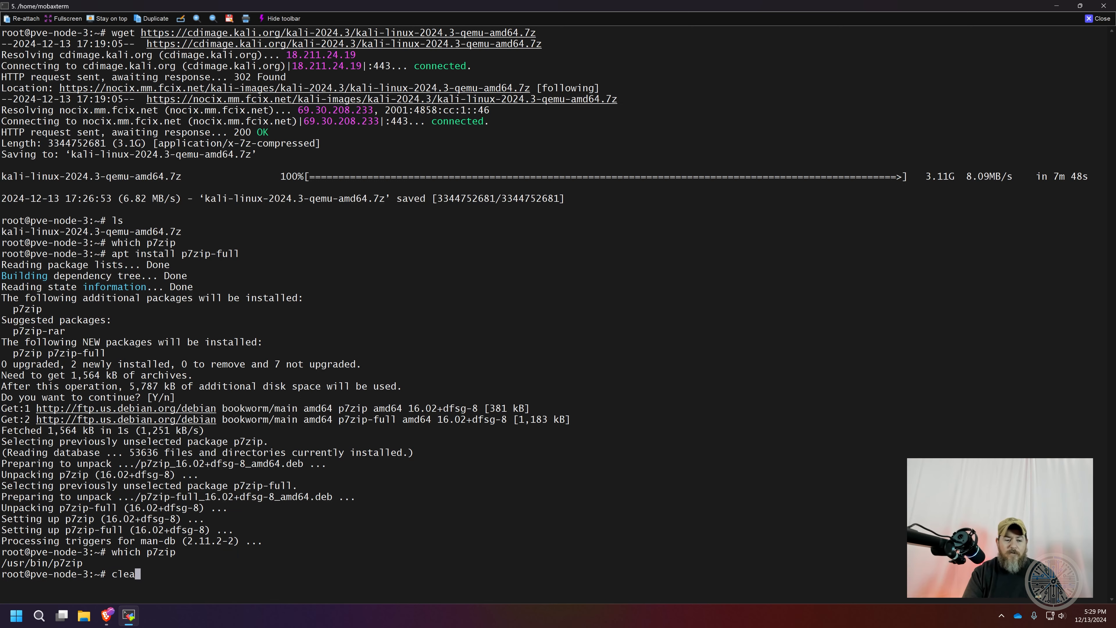
{"action": "type", "text": "r"}
{"action": "key", "text": "Return"}
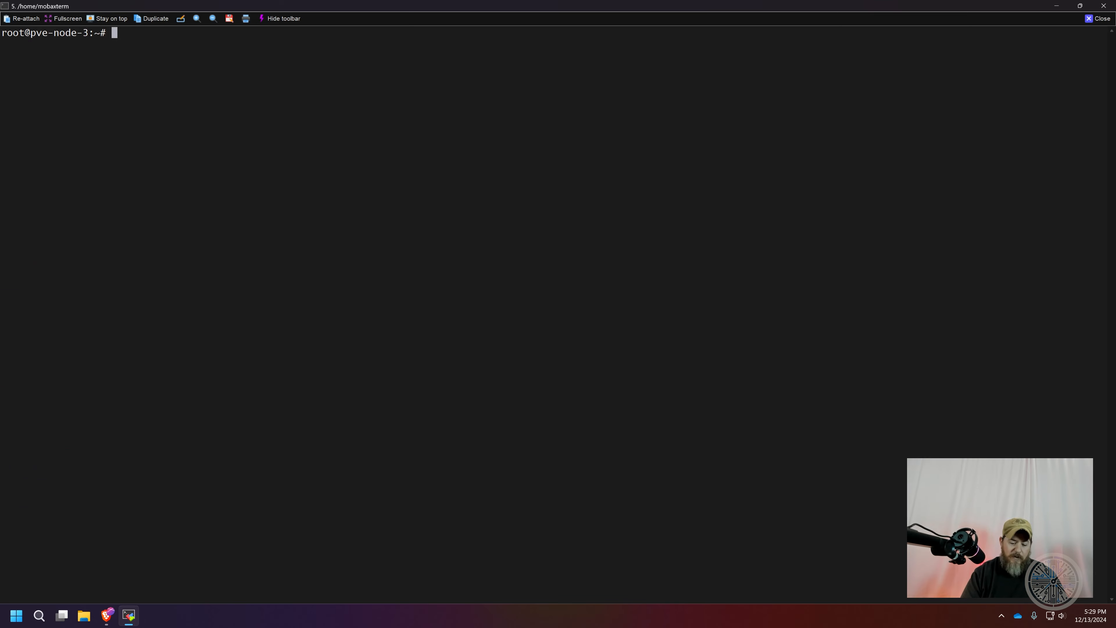
{"action": "scroll", "coordinate": [407, 264], "scroll_direction": "up", "scroll_amount": 1}
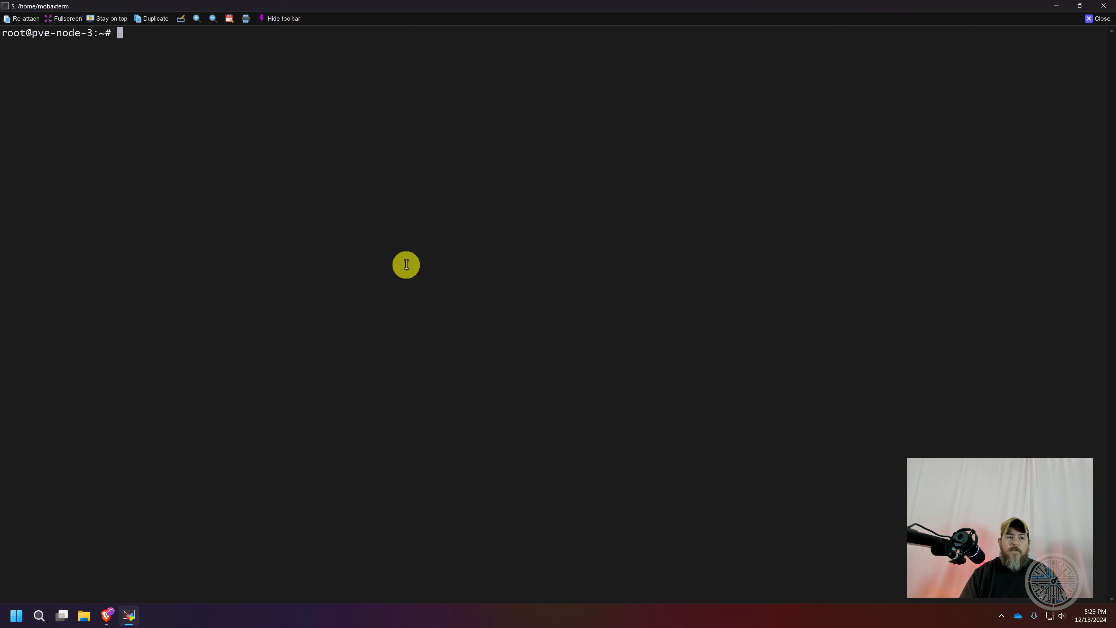
{"action": "scroll", "coordinate": [406, 264], "scroll_direction": "up", "scroll_amount": 1}
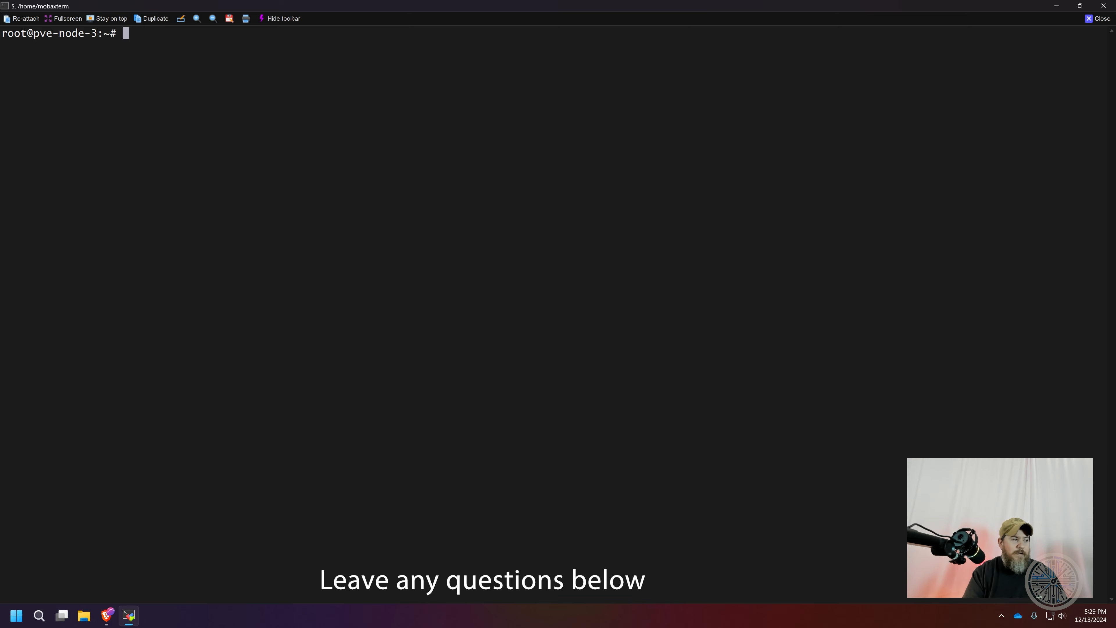
Extract the archive kali-linux-2024.3-qemu-amd64.7z with 7za x
{"action": "type", "text": "7z"}
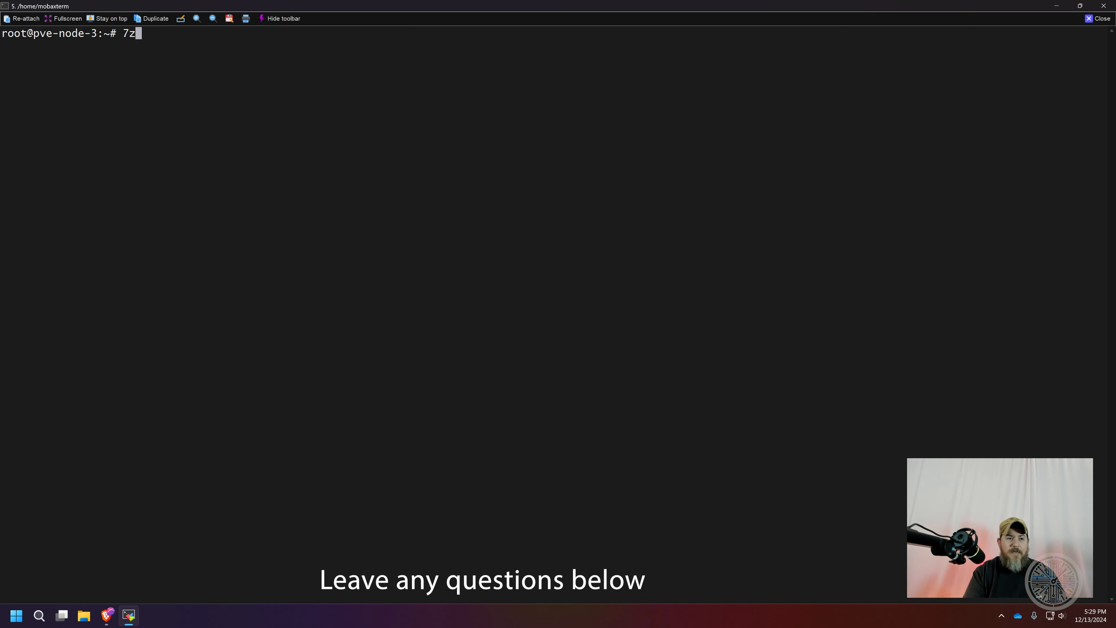
{"action": "type", "text": "a x "}
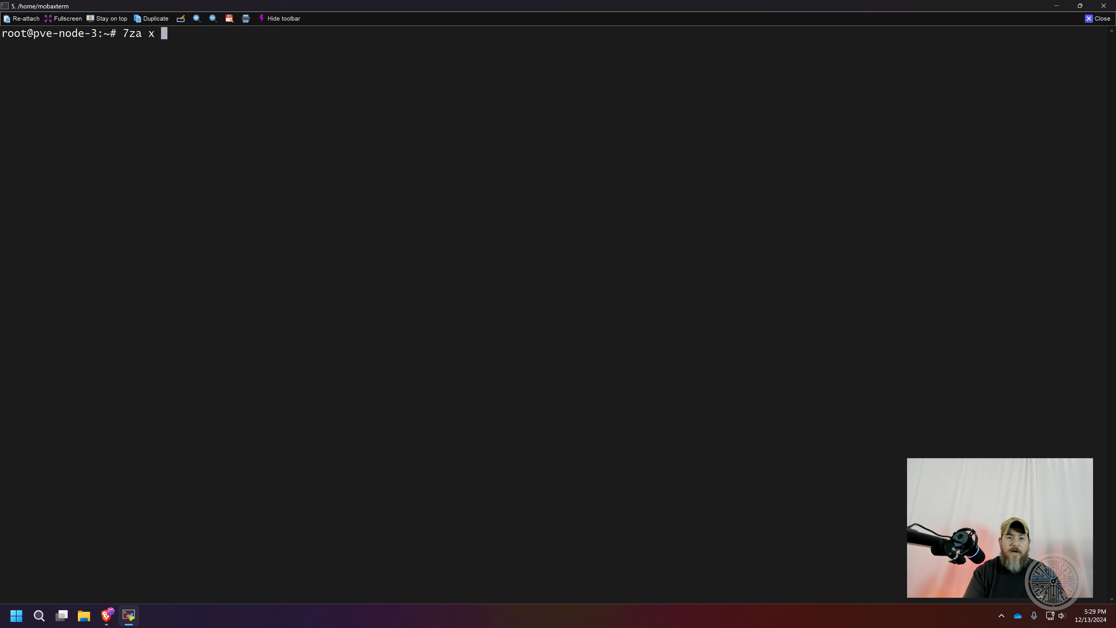
{"action": "type", "text": "ka"}
{"action": "key", "text": "Tab"}
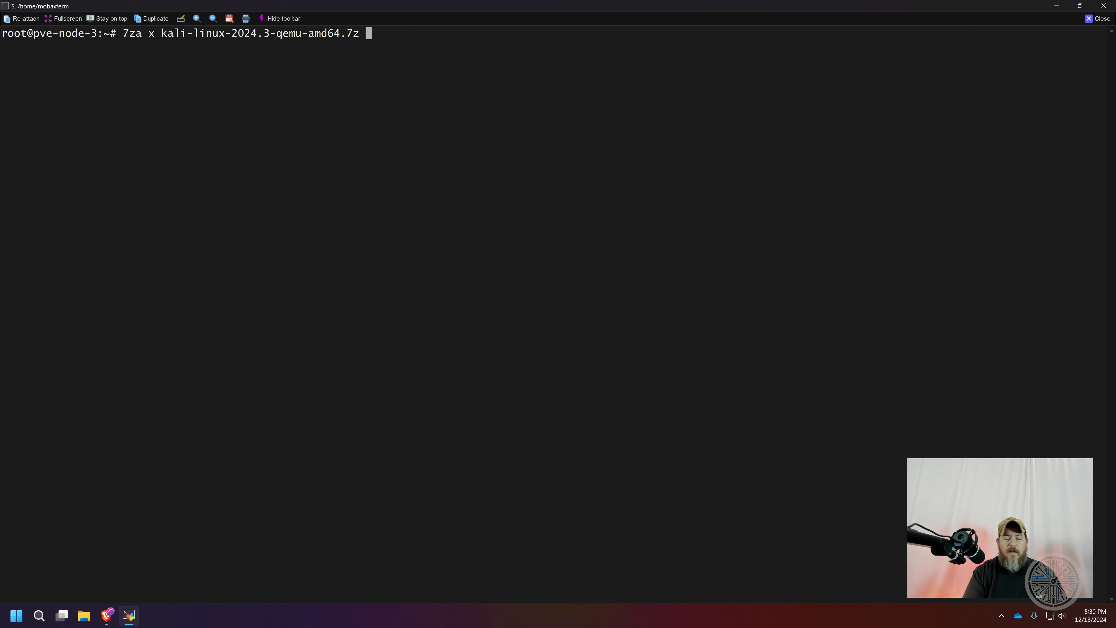
{"action": "key", "text": "Return"}
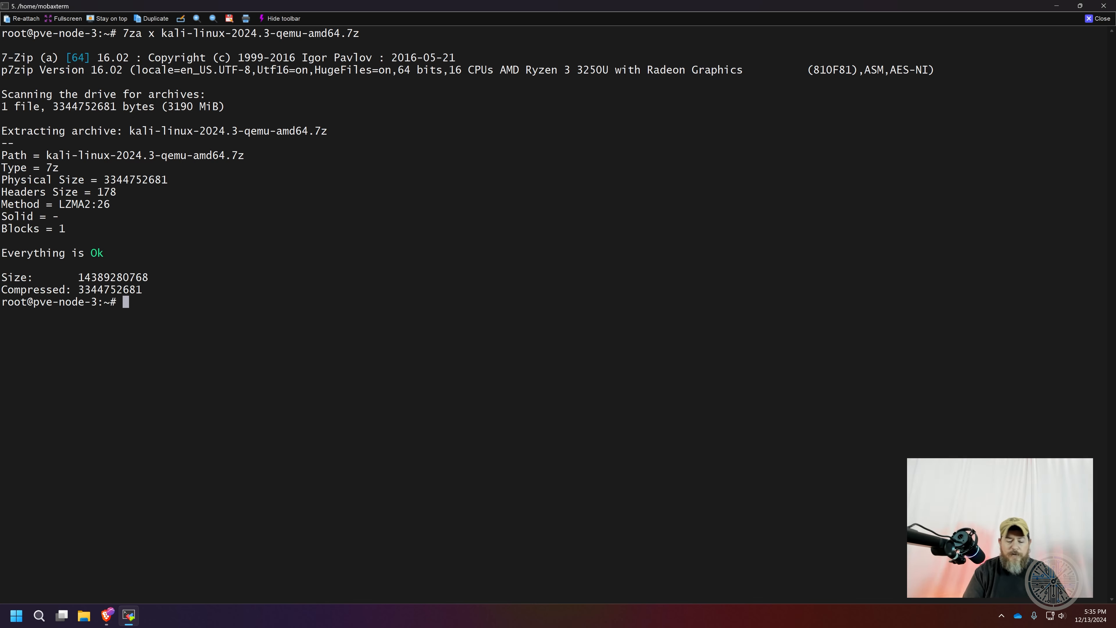
List the directory's files and highlight the name kali-linux-2024.3-qemu-amd64.qcow2
{"action": "type", "text": "l"}
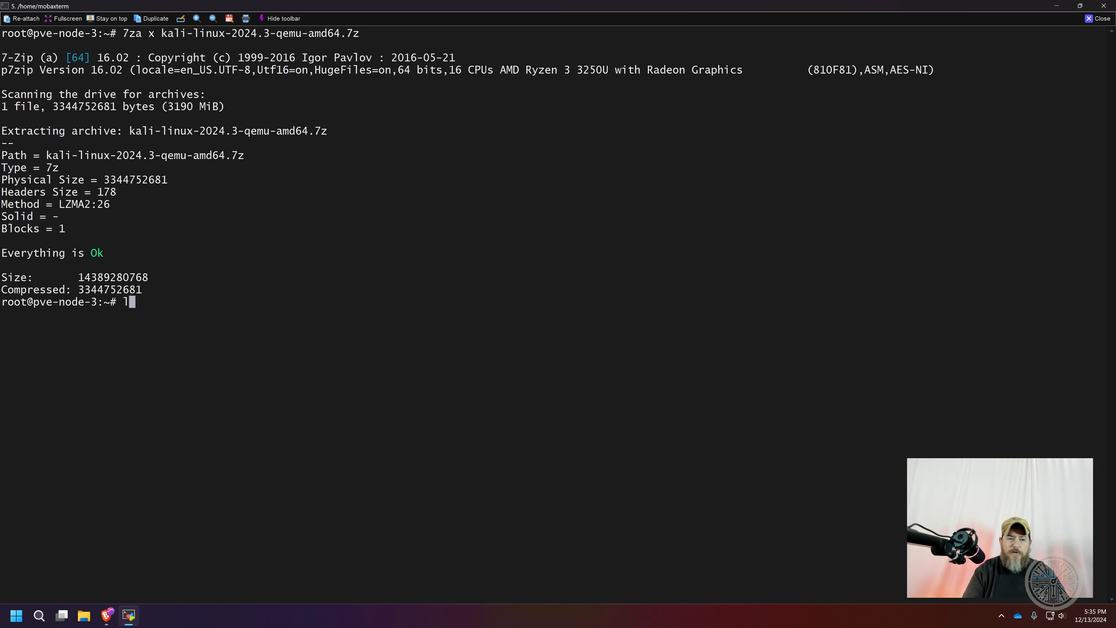
{"action": "type", "text": "s"}
{"action": "key", "text": "Return"}
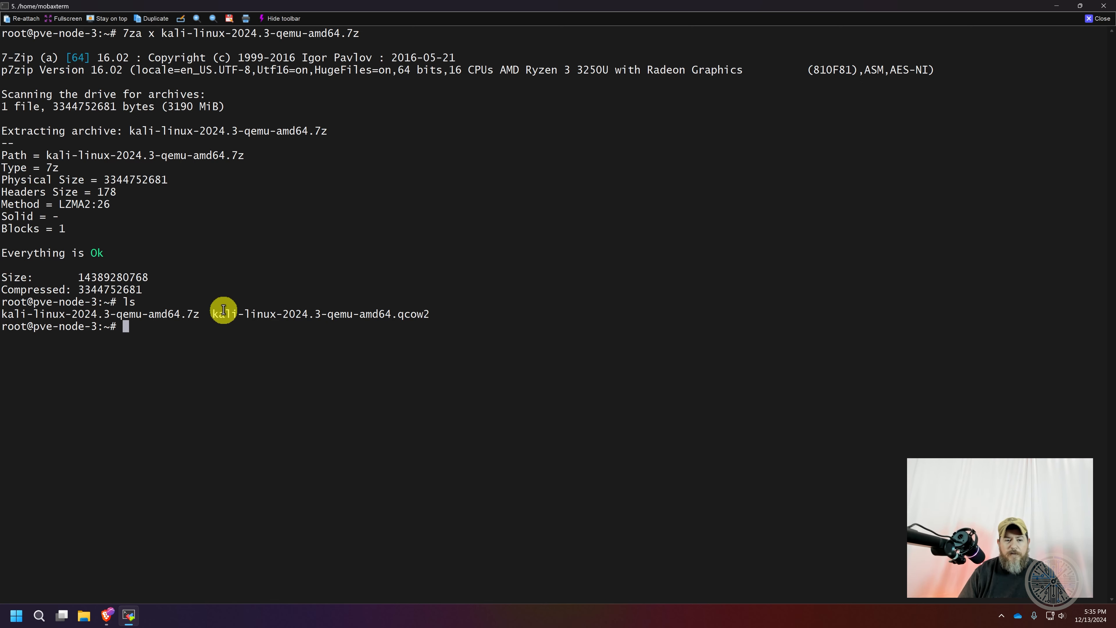
{"action": "left_click_drag", "start_coordinate": [213, 312], "coordinate": [429, 313]}
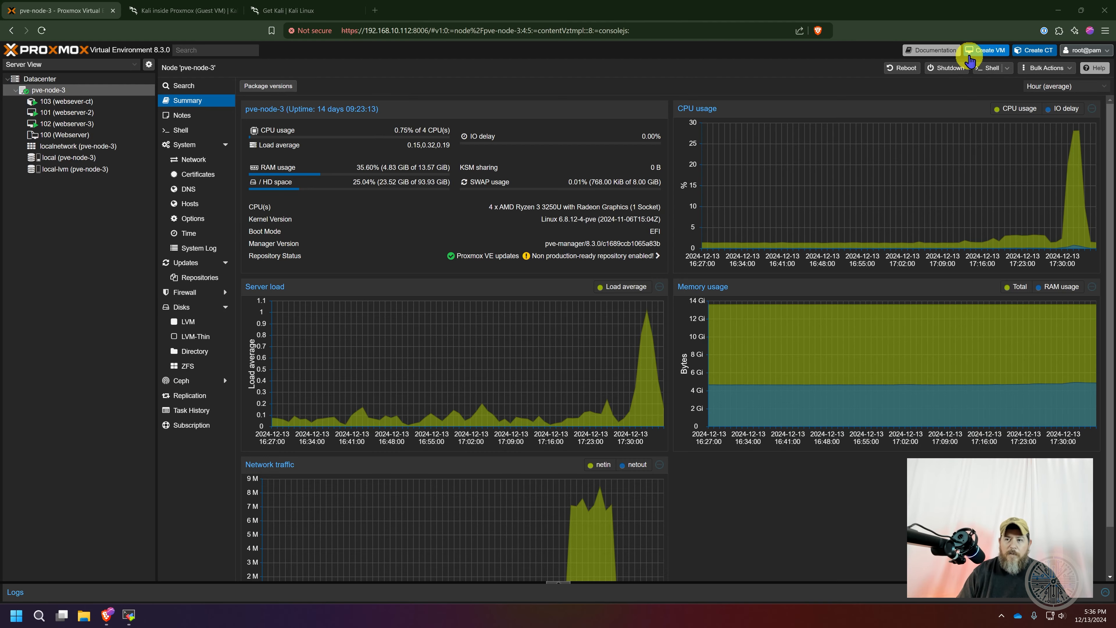
In Proxmox, begin creating a virtual machine with ID 104 on pve-node-3 and enable Start at boot
{"action": "left_click", "coordinate": [989, 50]}
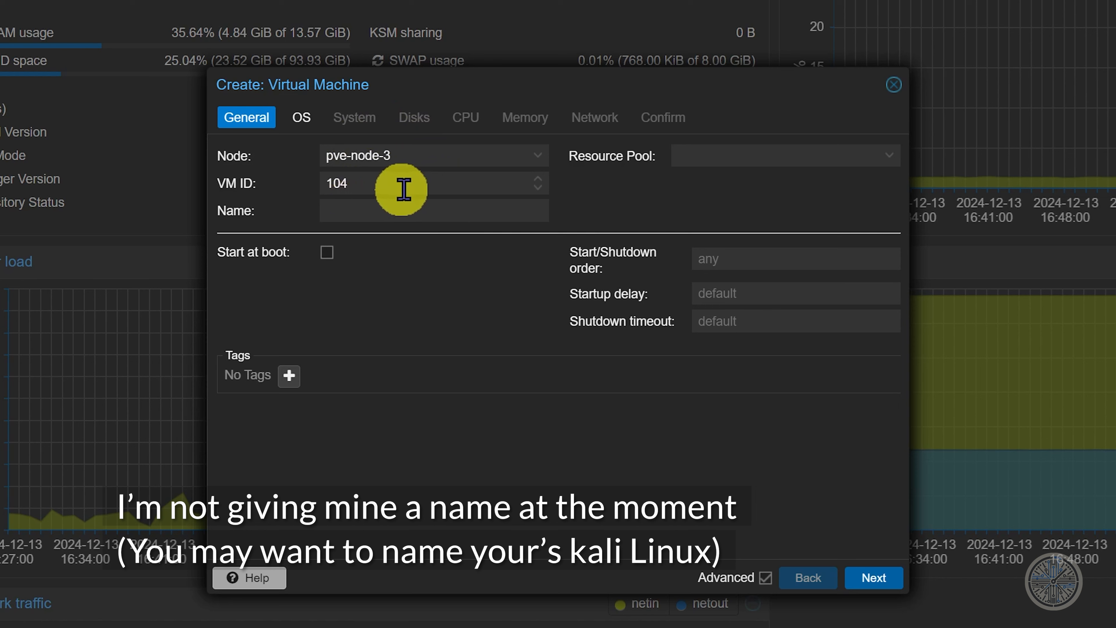
{"action": "left_click", "coordinate": [325, 256]}
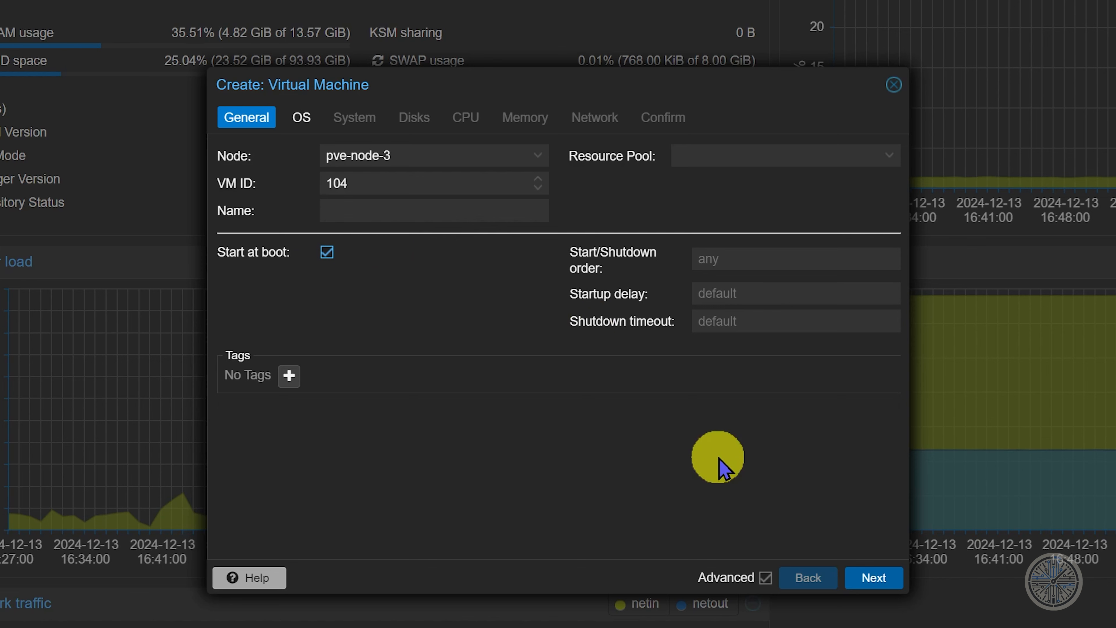
{"action": "left_click", "coordinate": [877, 578]}
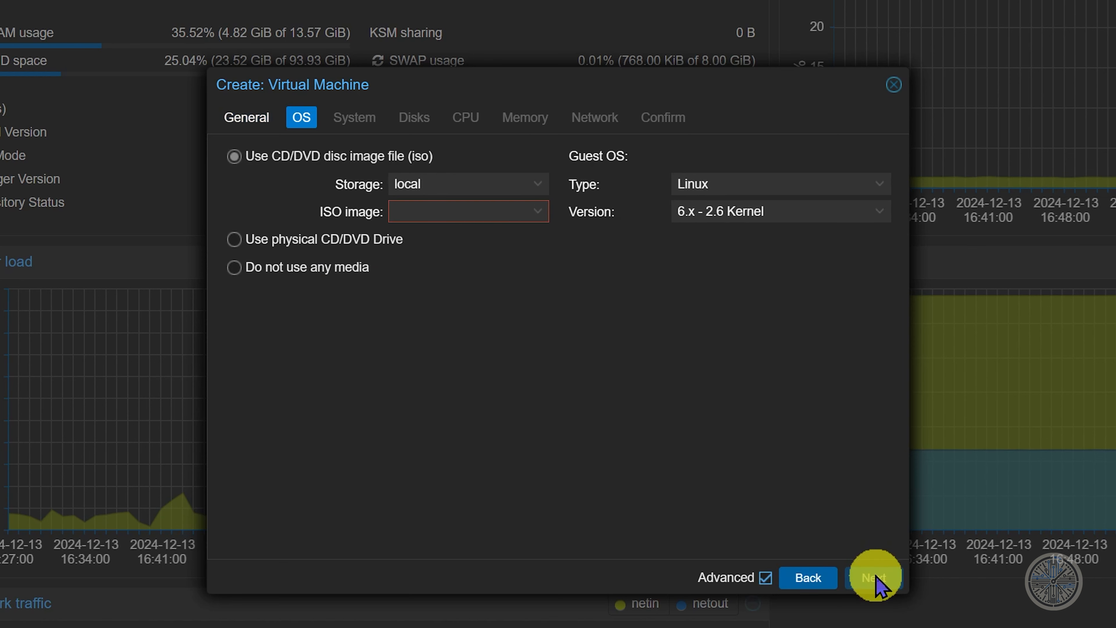
Configure the new virtual machine to use no installation media and enable the Qemu Agent
{"action": "left_click", "coordinate": [234, 267]}
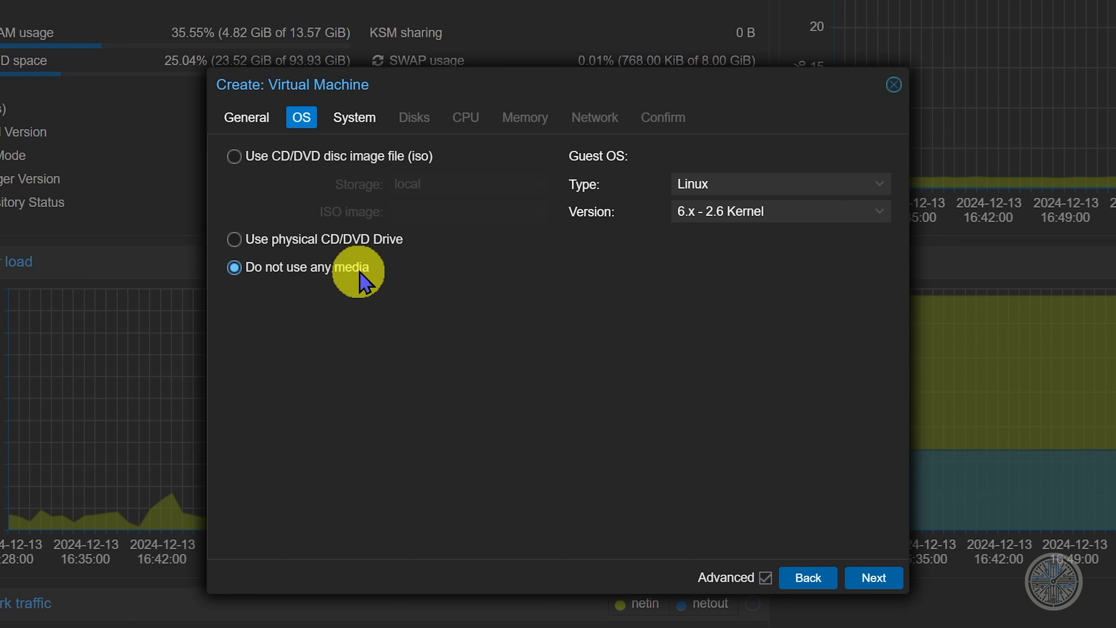
{"action": "left_click", "coordinate": [868, 578]}
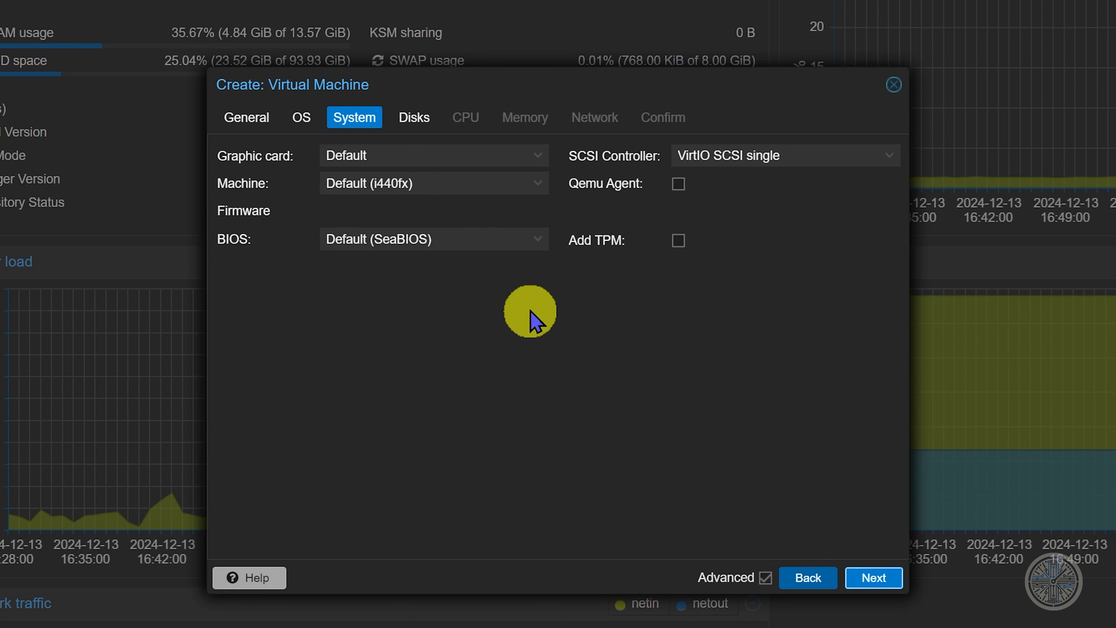
{"action": "left_click", "coordinate": [678, 184]}
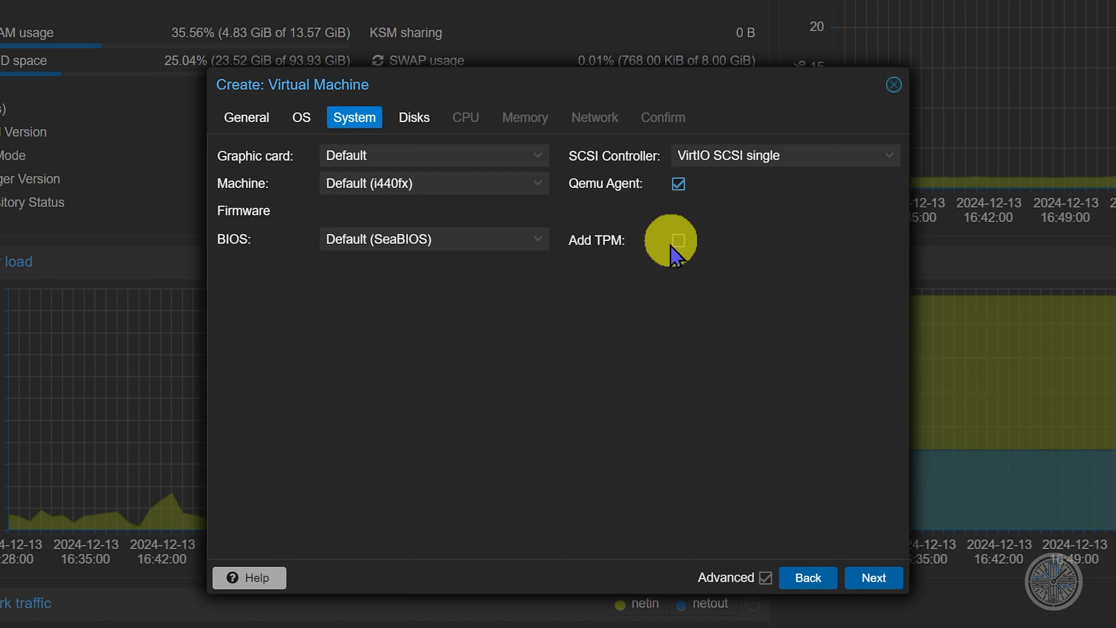
{"action": "left_click", "coordinate": [862, 579]}
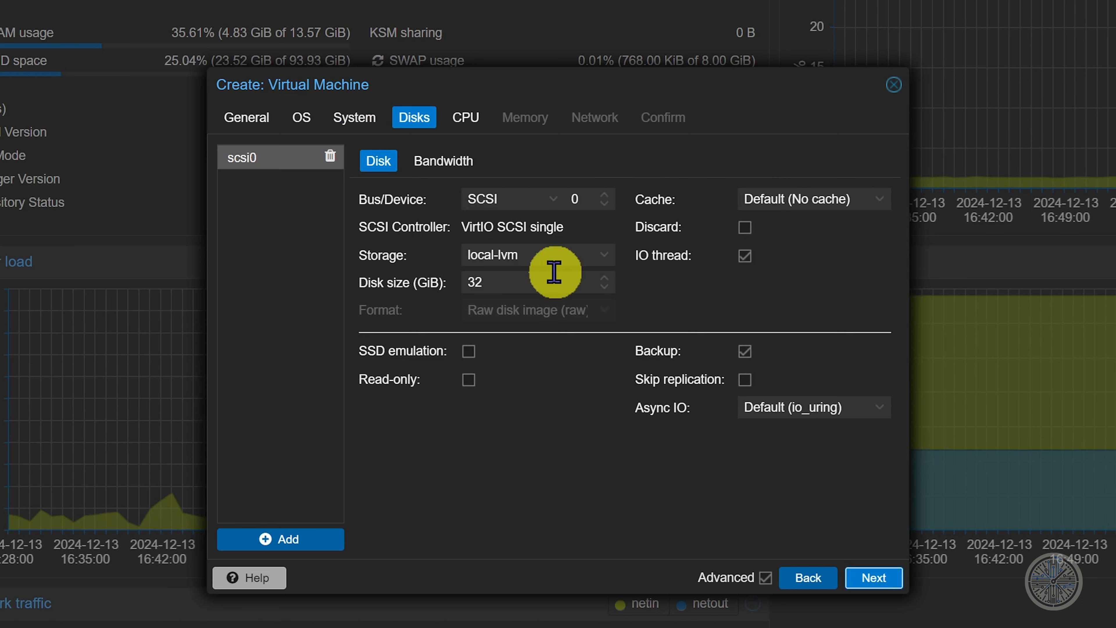
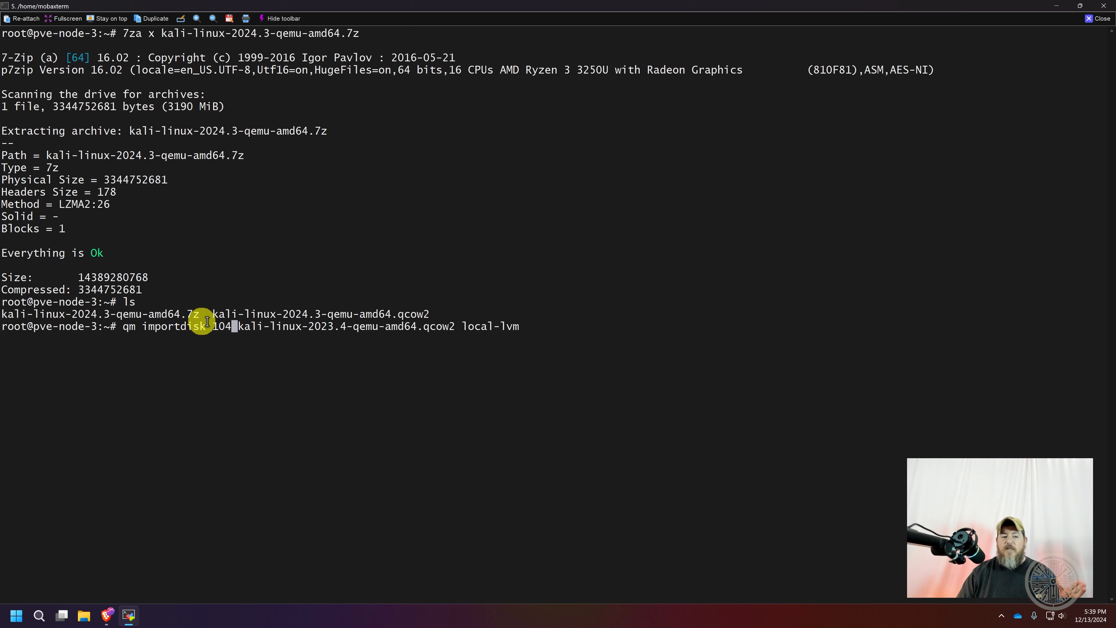
Try to import kali-linux-2023.4-qemu-amd64.qcow2 into VM 104 on local-lvm with qm importdisk
{"action": "double_click", "coordinate": [222, 326]}
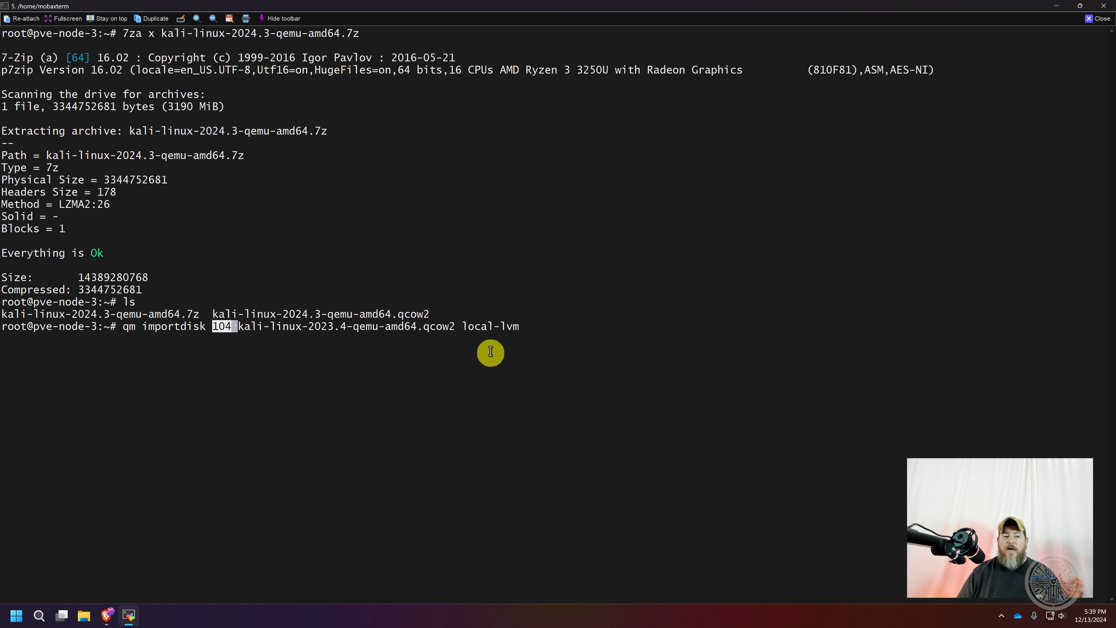
{"action": "left_click", "coordinate": [462, 325]}
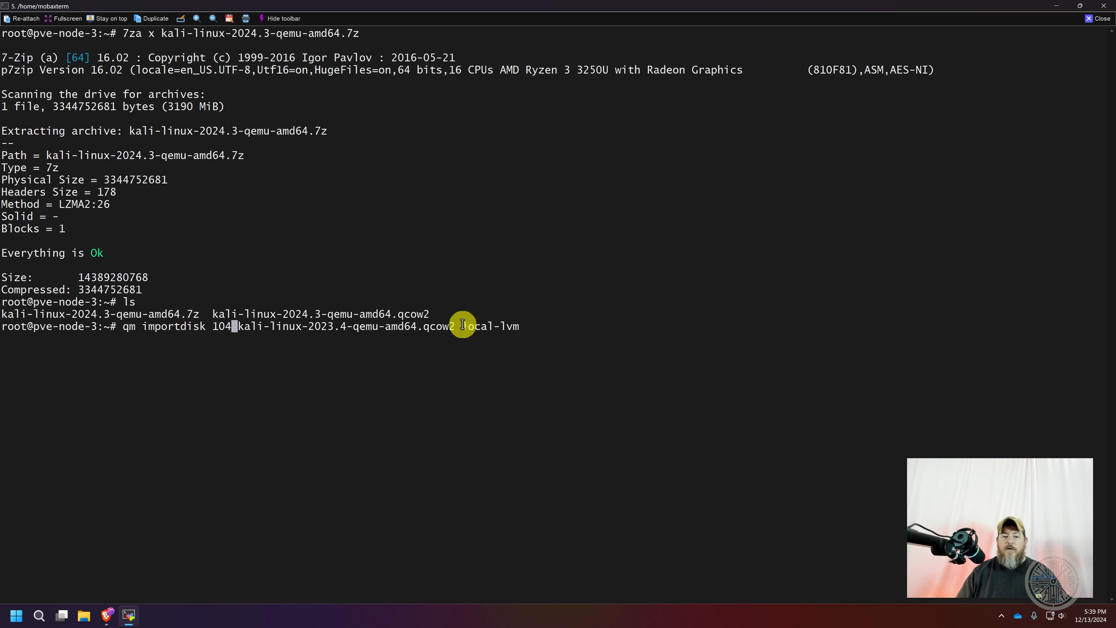
{"action": "left_click_drag", "start_coordinate": [462, 324], "coordinate": [519, 326]}
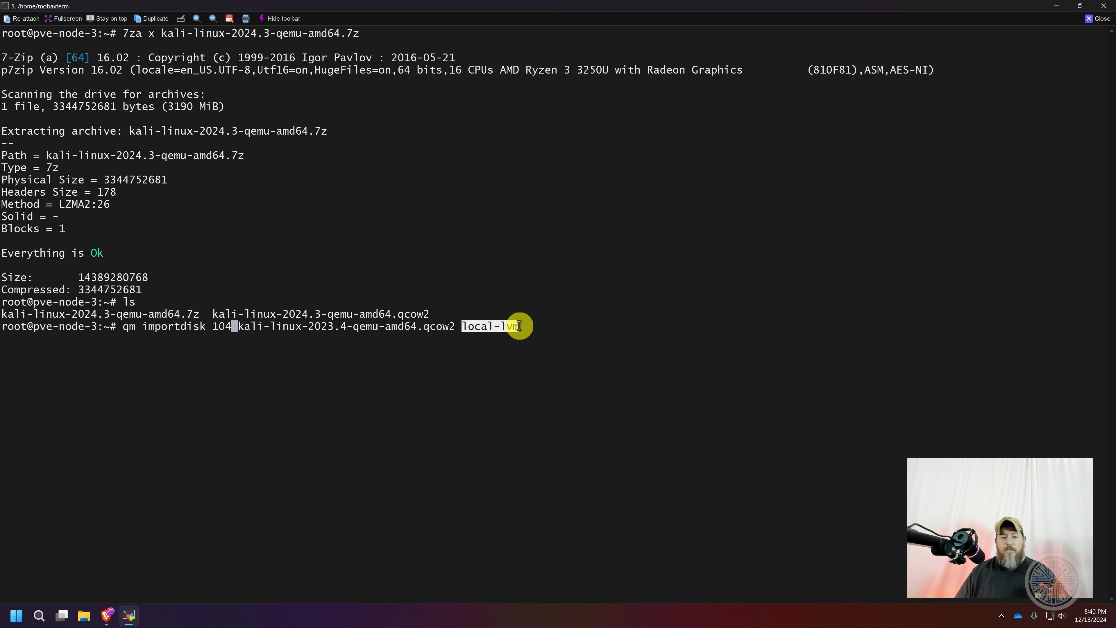
{"action": "key", "text": "Return"}
List the files in the node's current directory on a cleared terminal screen
{"action": "type", "text": "ls"}
{"action": "key", "text": "Return"}
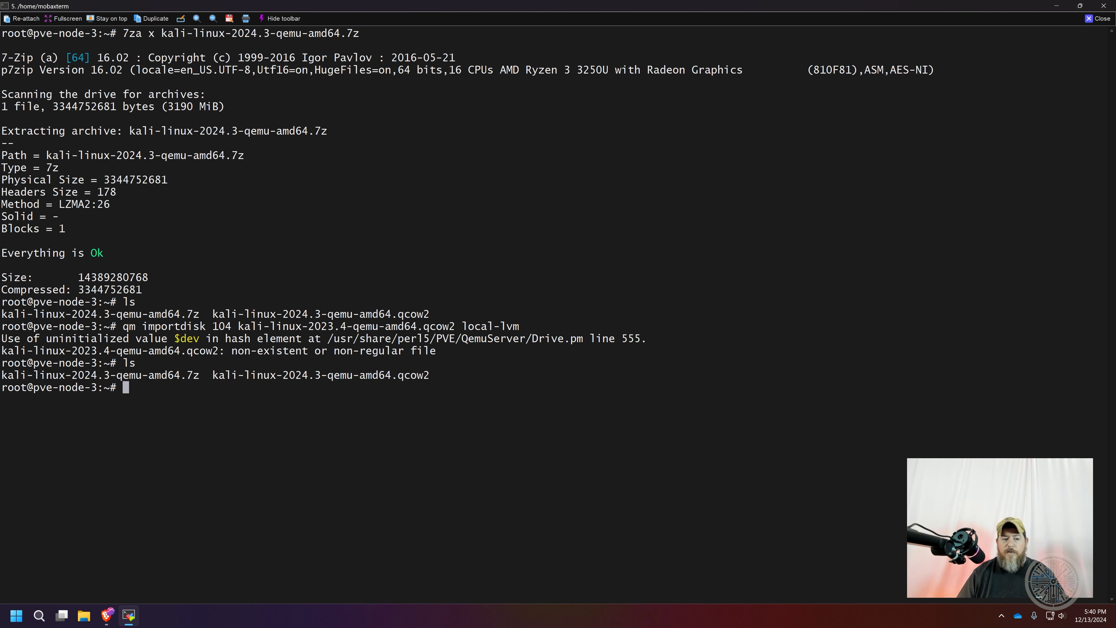
{"action": "type", "text": "ls"}
{"action": "key", "text": "ctrl+l"}
{"action": "key", "text": "Return"}
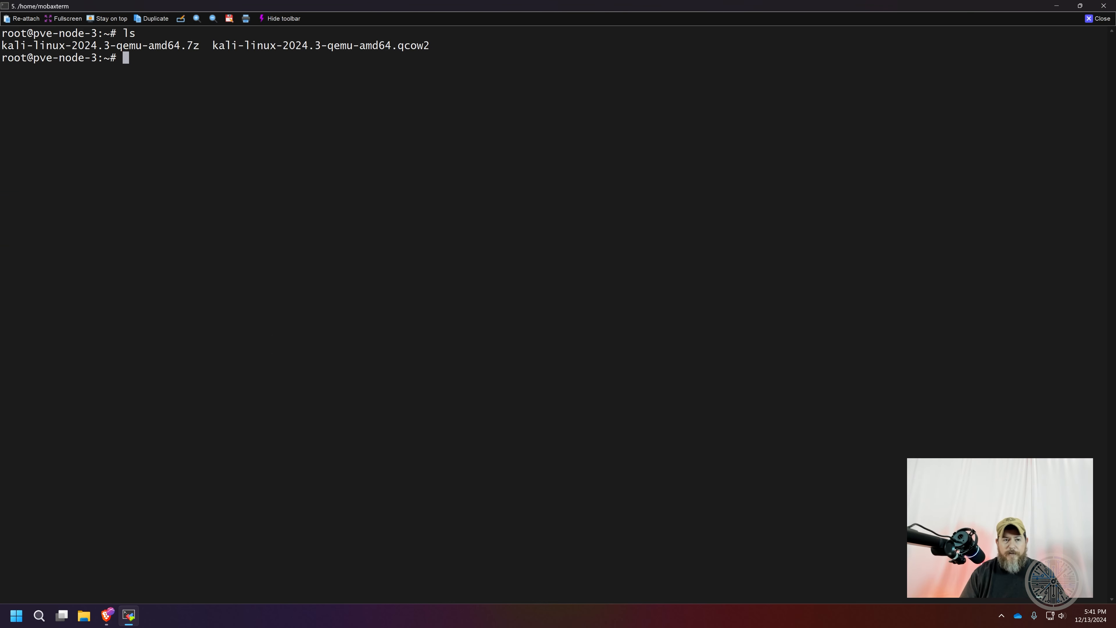
Change the image name in the qm importdisk command to kali-linux-2024.3-qemu-amd64.qcow2 and import it into VM 104 on local-lvm
{"action": "key", "text": "Up"}
{"action": "key", "text": "Up"}
{"action": "key", "text": "Up"}
{"action": "key", "text": "Up"}
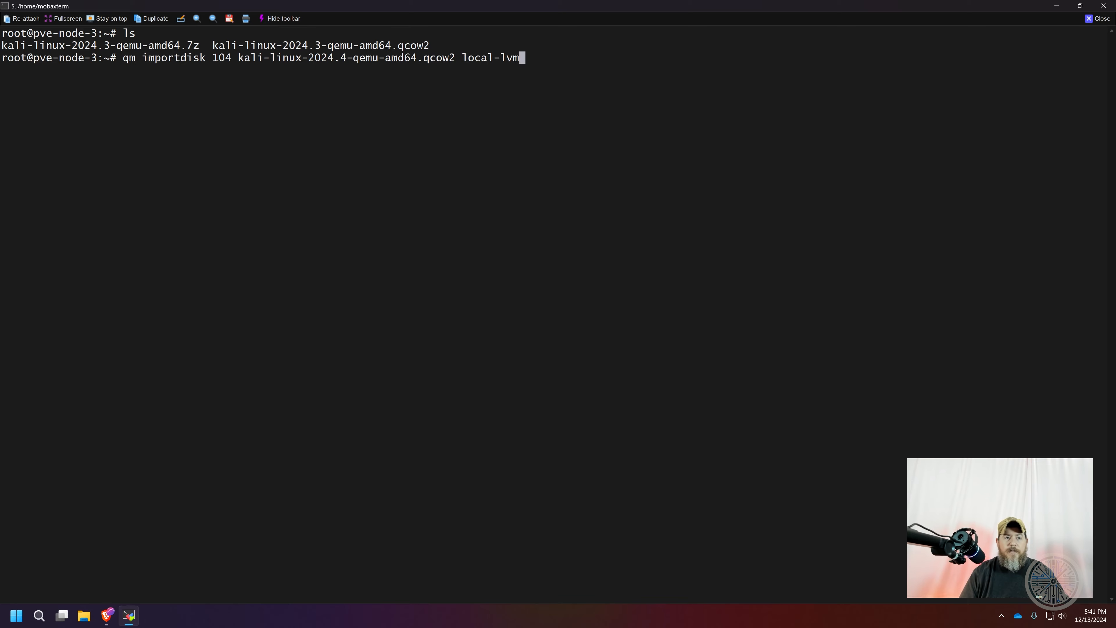
{"action": "key", "text": "Left"}
{"action": "key", "text": "Left"}
{"action": "key", "text": "Left"}
{"action": "key", "text": "Left"}
{"action": "key", "text": "Left"}
{"action": "key", "text": "Left"}
{"action": "key", "text": "Left"}
{"action": "key", "text": "Left"}
{"action": "key", "text": "Left"}
{"action": "key", "text": "Left"}
{"action": "key", "text": "Left"}
{"action": "key", "text": "Left"}
{"action": "key", "text": "Left"}
{"action": "key", "text": "Left"}
{"action": "key", "text": "Left"}
{"action": "key", "text": "Left"}
{"action": "key", "text": "Left"}
{"action": "key", "text": "Left"}
{"action": "key", "text": "Left"}
{"action": "key", "text": "Left"}
{"action": "key", "text": "Left"}
{"action": "key", "text": "Left"}
{"action": "key", "text": "Left"}
{"action": "key", "text": "Left"}
{"action": "key", "text": "Left"}
{"action": "key", "text": "Right"}
{"action": "key", "text": "Right"}
{"action": "key", "text": "Right"}
{"action": "key", "text": "Right"}
{"action": "key", "text": "Right"}
{"action": "key", "text": "Right"}
{"action": "key", "text": "BackSpace"}
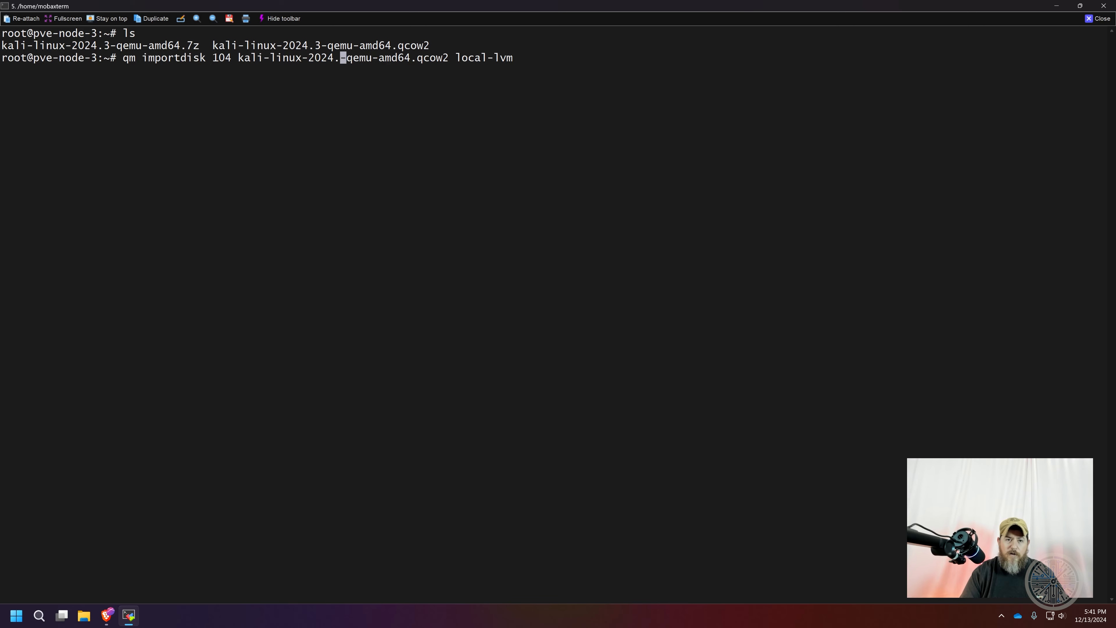
{"action": "type", "text": "3"}
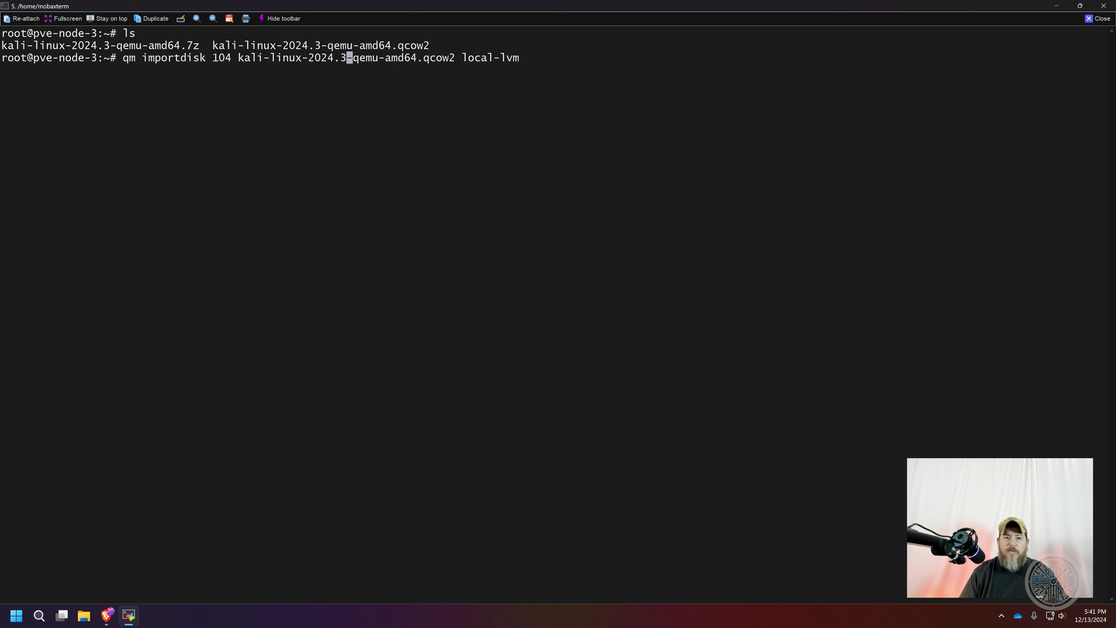
{"action": "key", "text": "Right"}
{"action": "key", "text": "Right"}
{"action": "key", "text": "Right"}
{"action": "key", "text": "Right"}
{"action": "key", "text": "Right"}
{"action": "key", "text": "Right"}
{"action": "key", "text": "Right"}
{"action": "key", "text": "Right"}
{"action": "key", "text": "Right"}
{"action": "key", "text": "Right"}
{"action": "key", "text": "Right"}
{"action": "key", "text": "Right"}
{"action": "key", "text": "Right"}
{"action": "key", "text": "Right"}
{"action": "key", "text": "Right"}
{"action": "key", "text": "Right"}
{"action": "key", "text": "Right"}
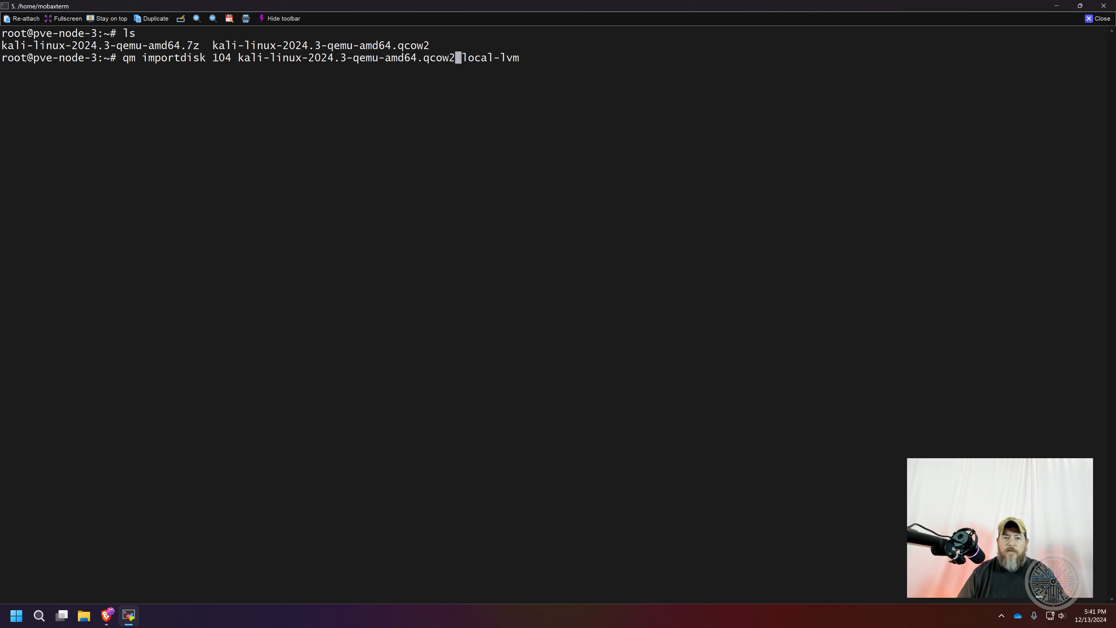
{"action": "key", "text": "Return"}
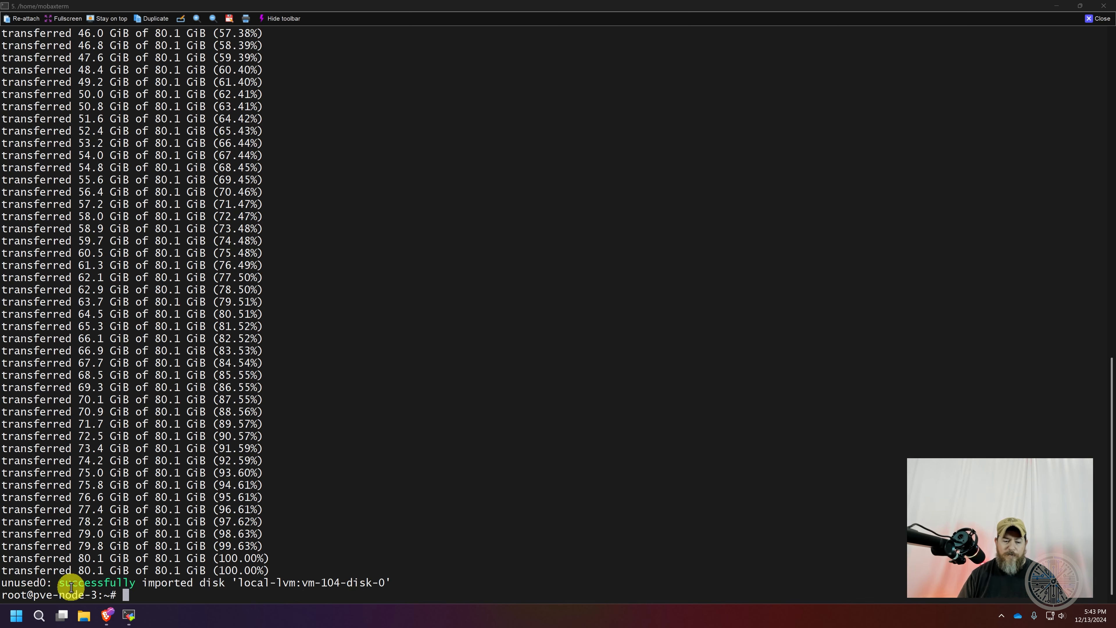
In Proxmox, attach the imported Unused Disk 0 to VM 104 as hard disk scsi0
{"action": "left_click", "coordinate": [107, 616]}
{"action": "left_click", "coordinate": [71, 136]}
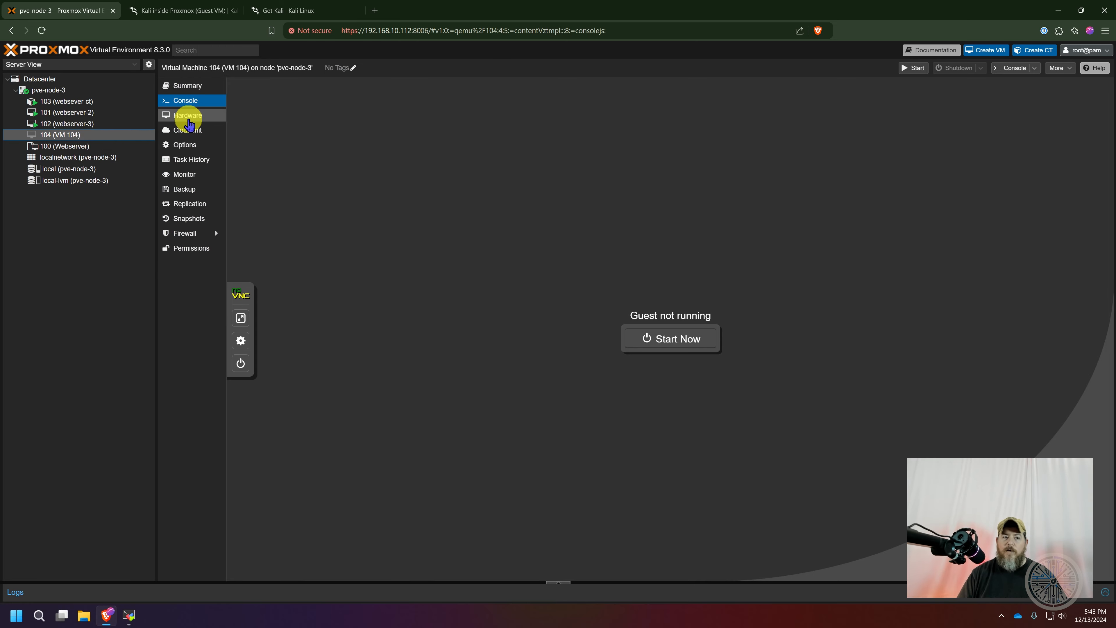
{"action": "left_click", "coordinate": [188, 117]}
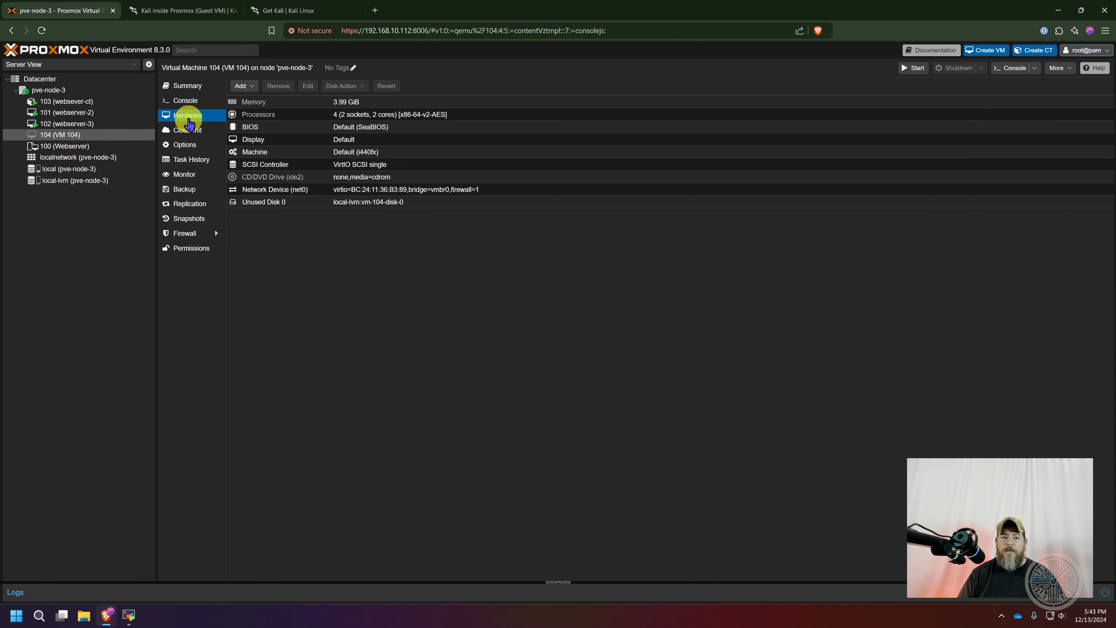
{"action": "left_click", "coordinate": [299, 205]}
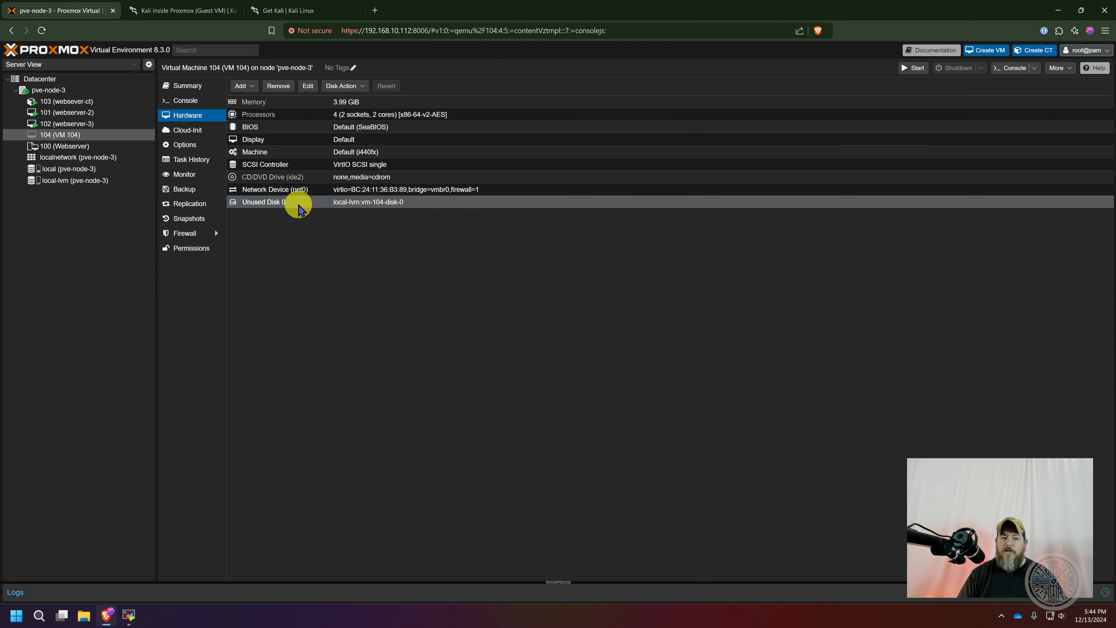
{"action": "left_click", "coordinate": [307, 87]}
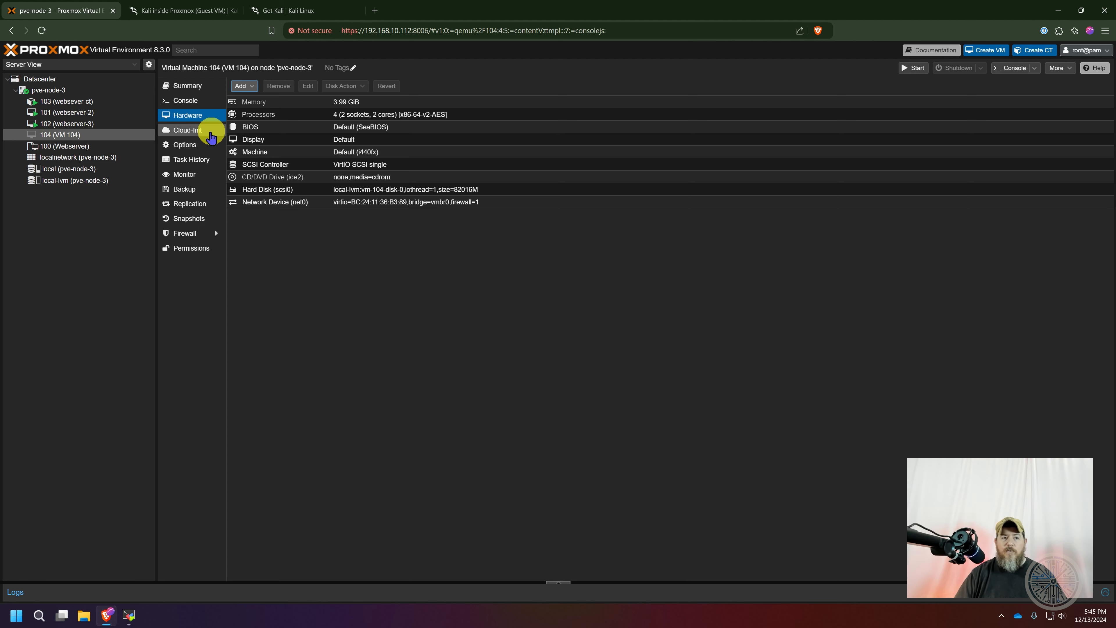
Set VM 104's boot order to scsi0, ide2, net0, with the scsi0 disk enabled for booting
{"action": "left_click", "coordinate": [187, 149]}
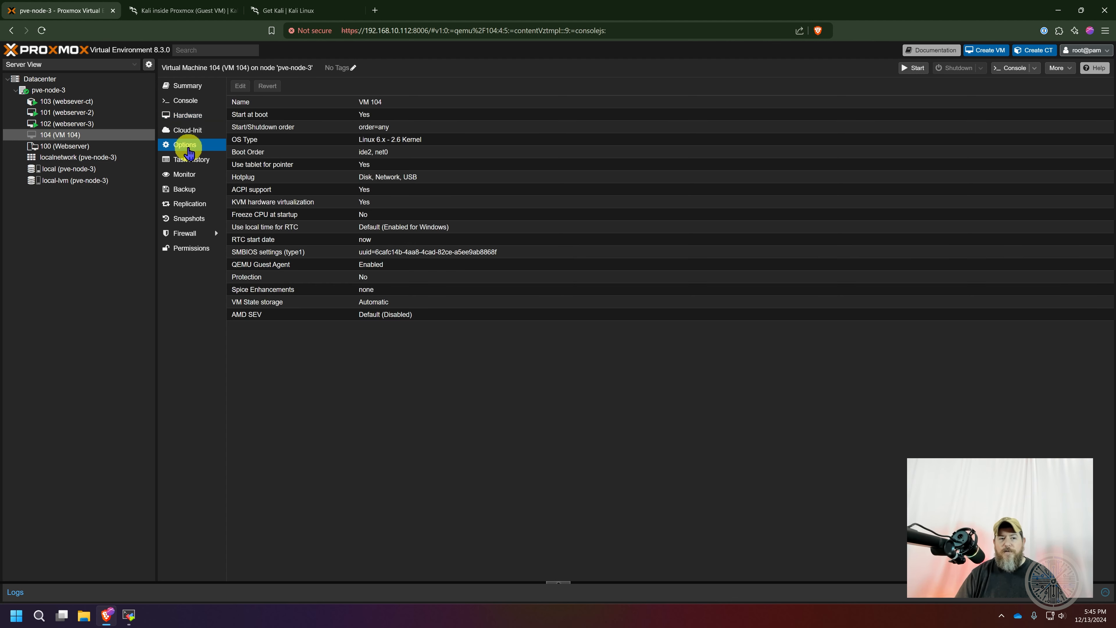
{"action": "left_click", "coordinate": [259, 158]}
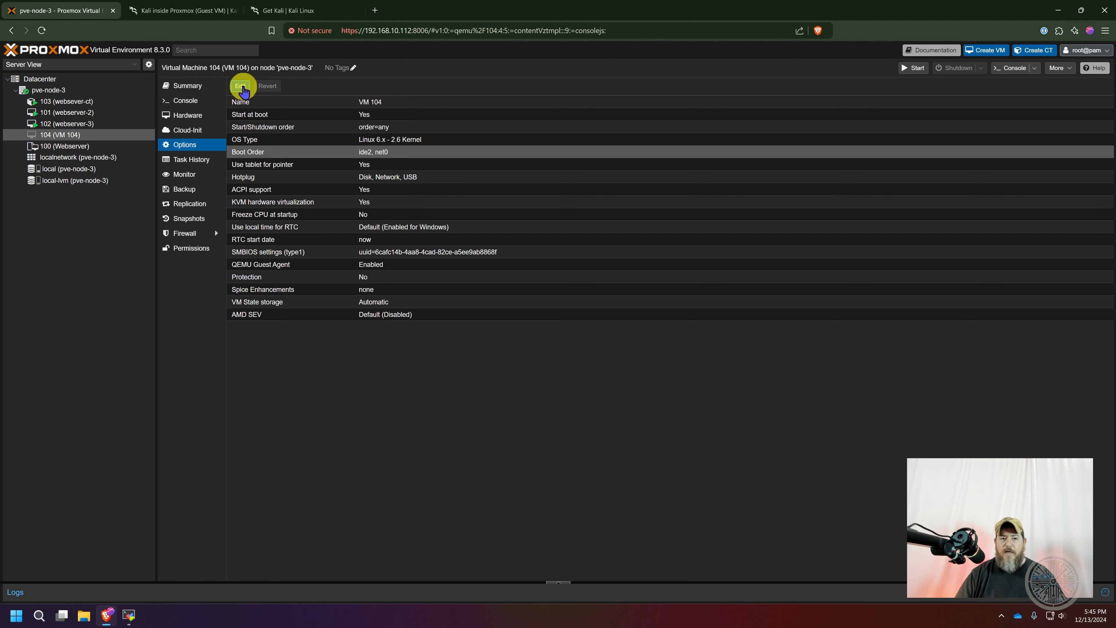
{"action": "left_click", "coordinate": [243, 88]}
{"action": "left_click_drag", "start_coordinate": [411, 316], "coordinate": [549, 292]}
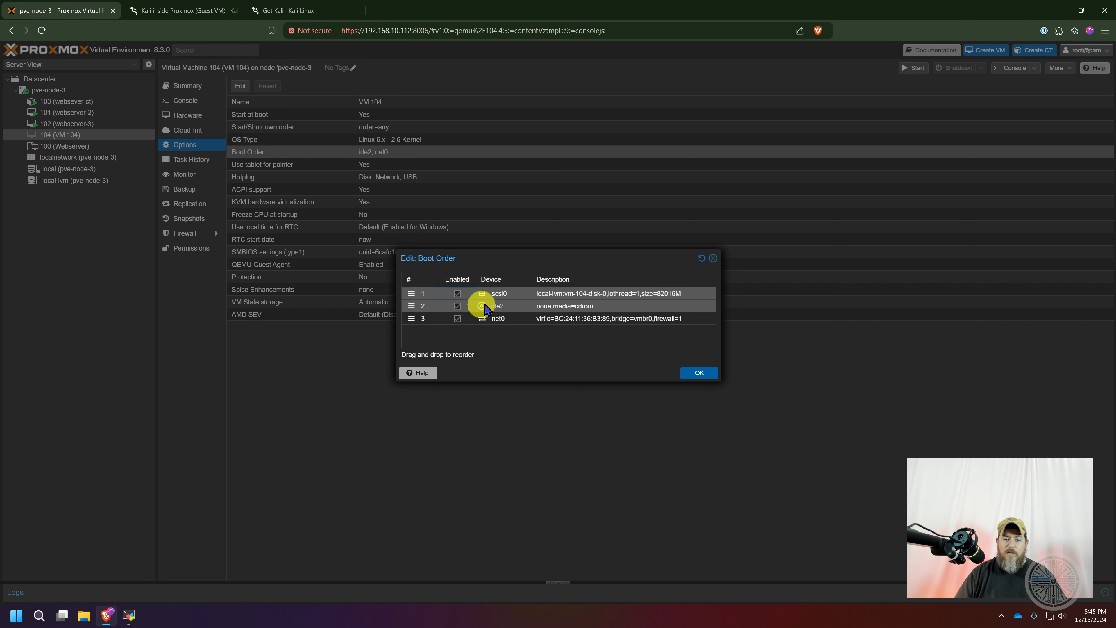
{"action": "key", "text": "Return"}
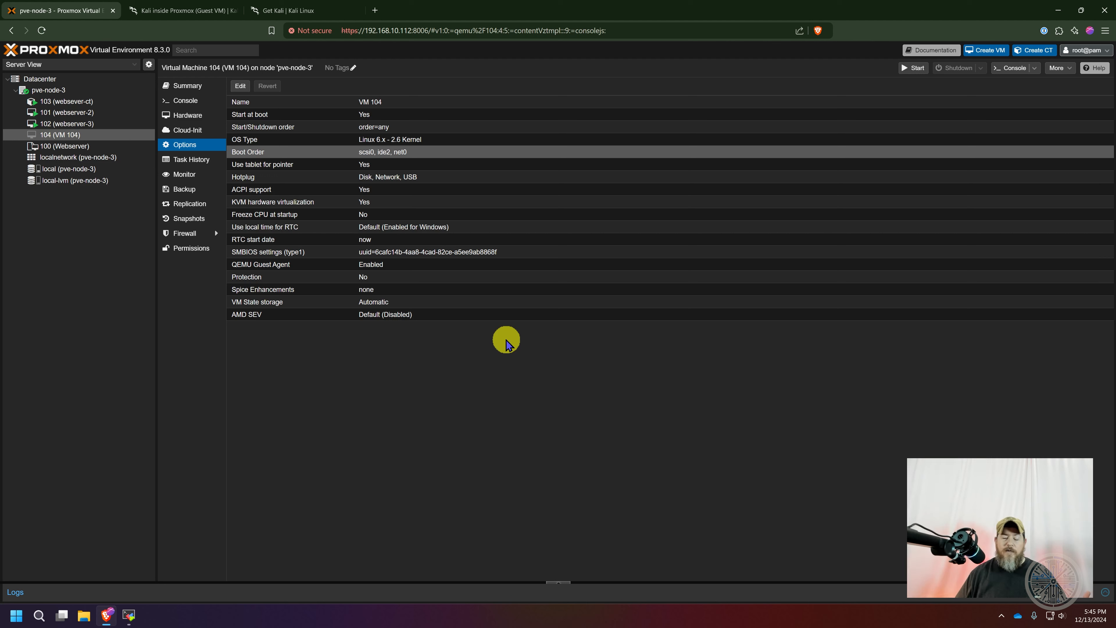
Start VM 104 and open its console
{"action": "right_click", "coordinate": [60, 140]}
{"action": "left_click", "coordinate": [77, 158]}
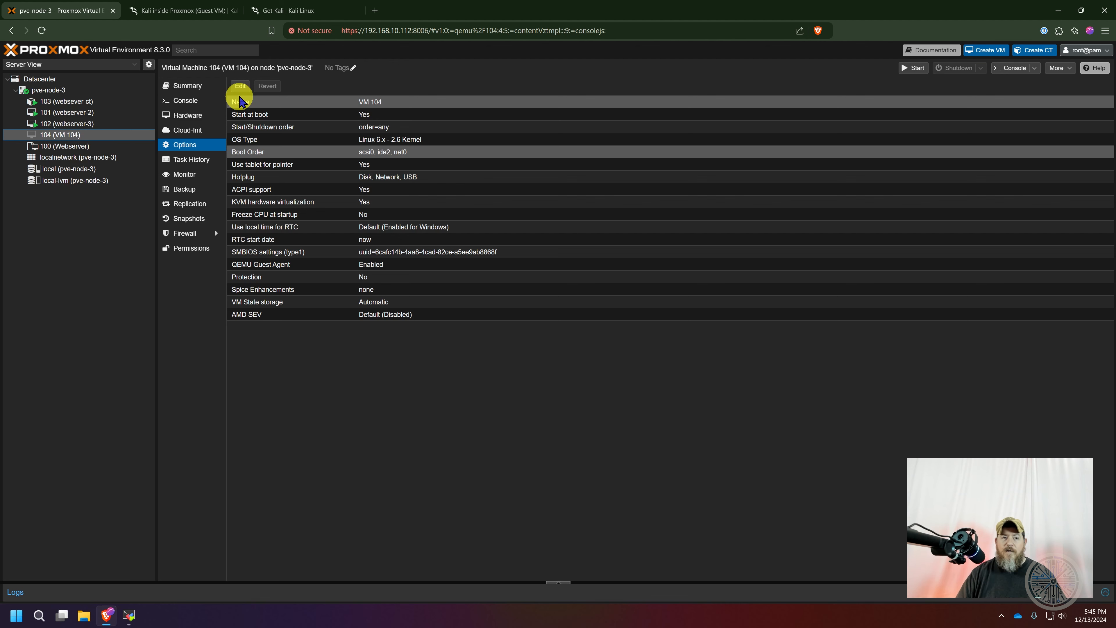
{"action": "left_click", "coordinate": [184, 103]}
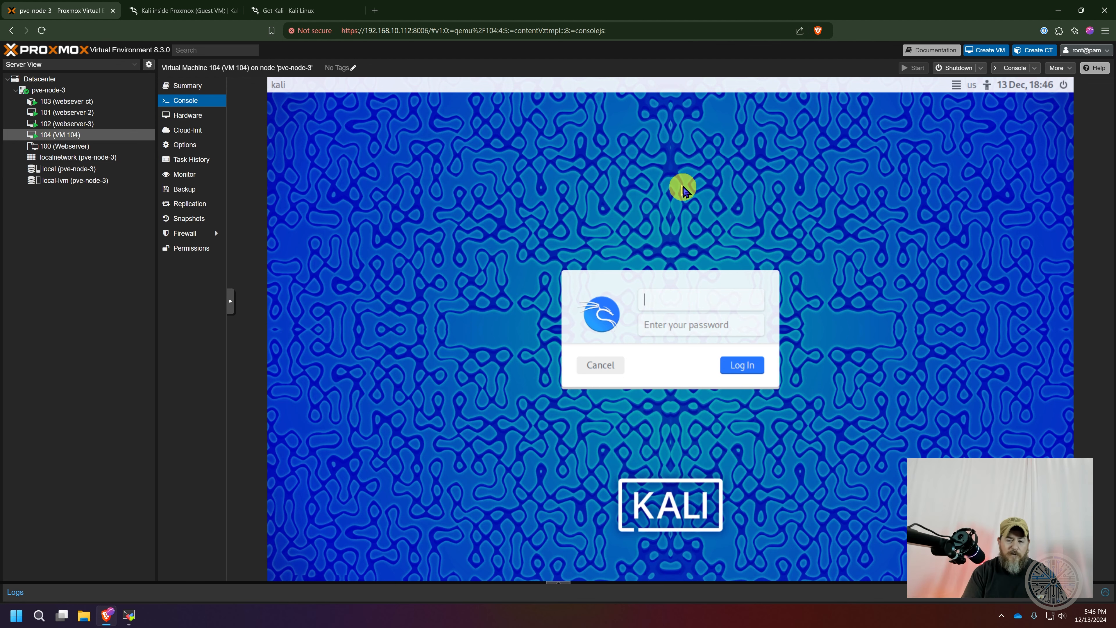
Log in to the Kali desktop with the account's username and password
{"action": "type", "text": "kali"}
{"action": "key", "text": "Tab"}
{"action": "type", "text": "kali"}
{"action": "key", "text": "Return"}
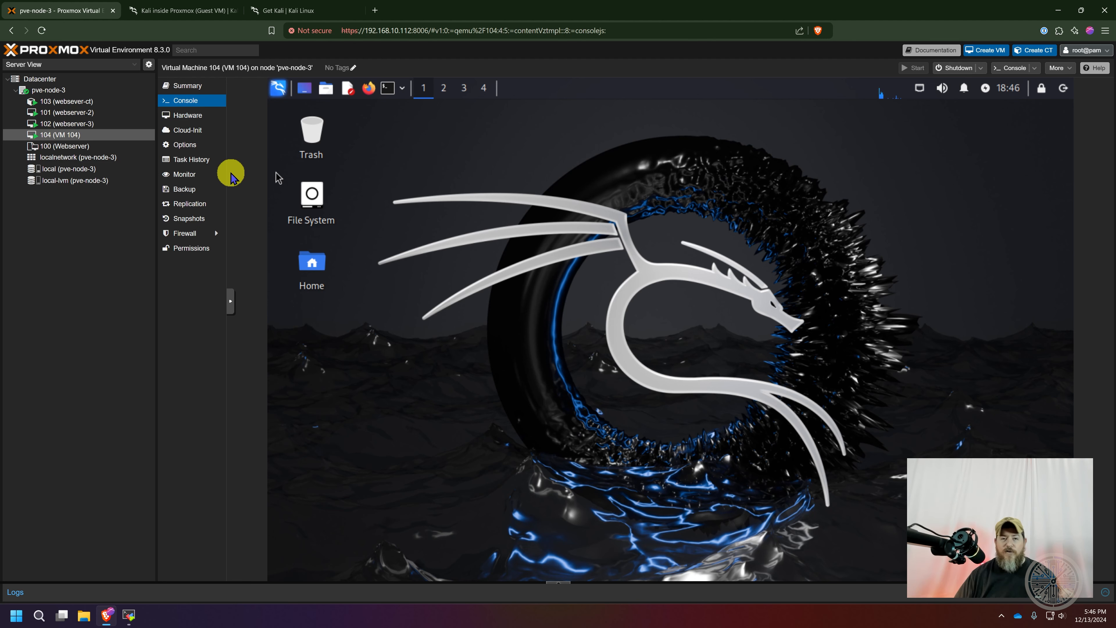
Open a terminal on the Kali desktop and refresh the package lists with sudo apt update
{"action": "left_click", "coordinate": [394, 90]}
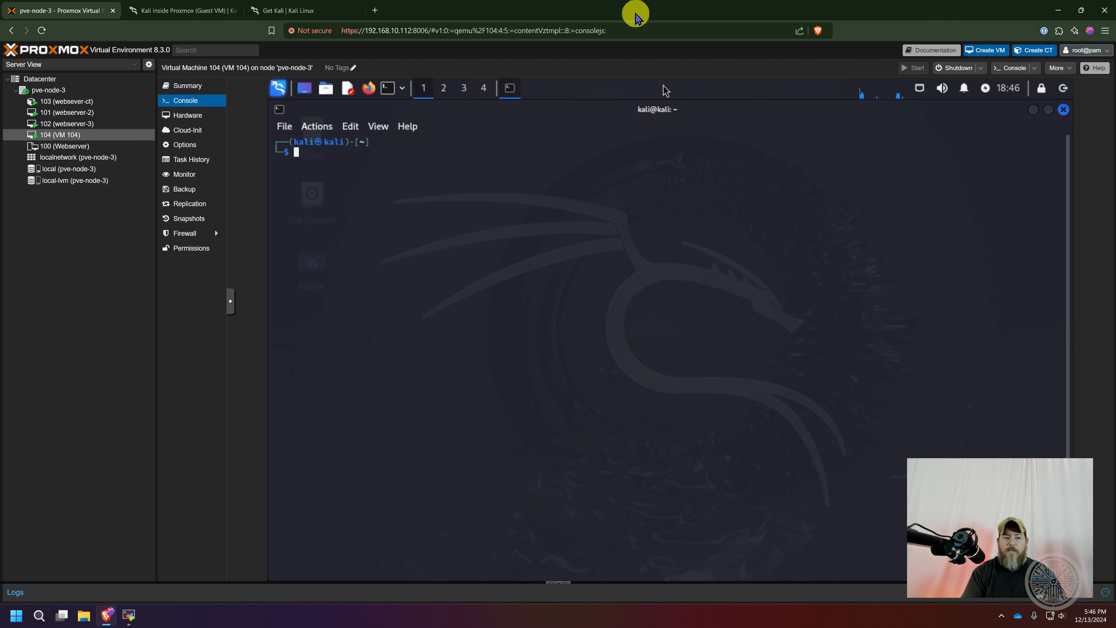
{"action": "type", "text": "sudo apt update"}
{"action": "key", "text": "Return"}
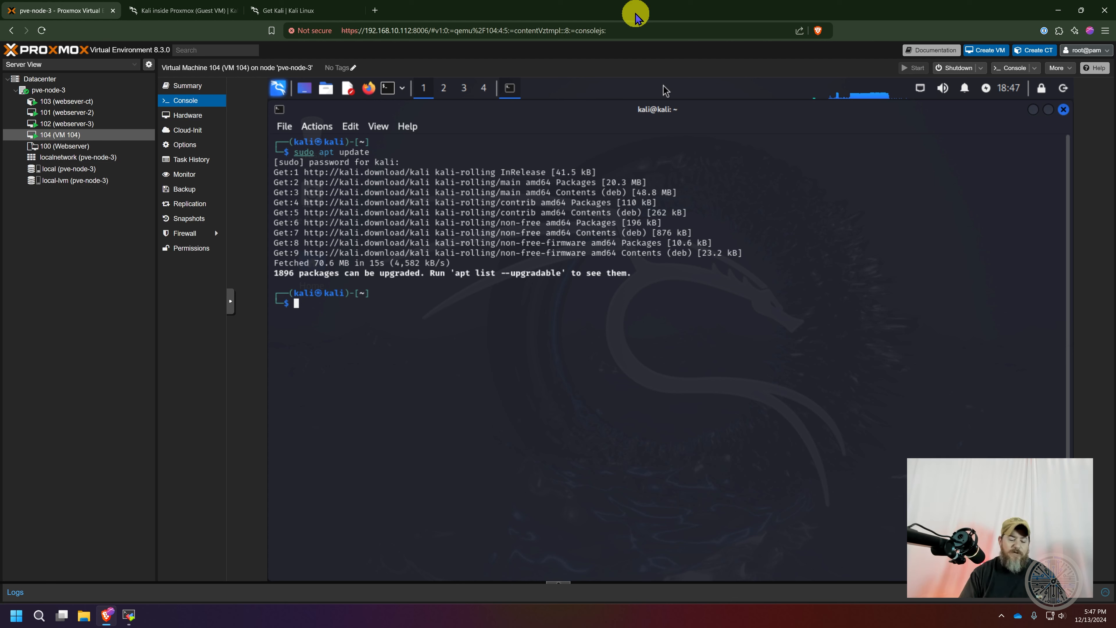
Upgrade all Kali packages with sudo apt upgrade -y
{"action": "type", "text": "sudo apt upgrade -"}
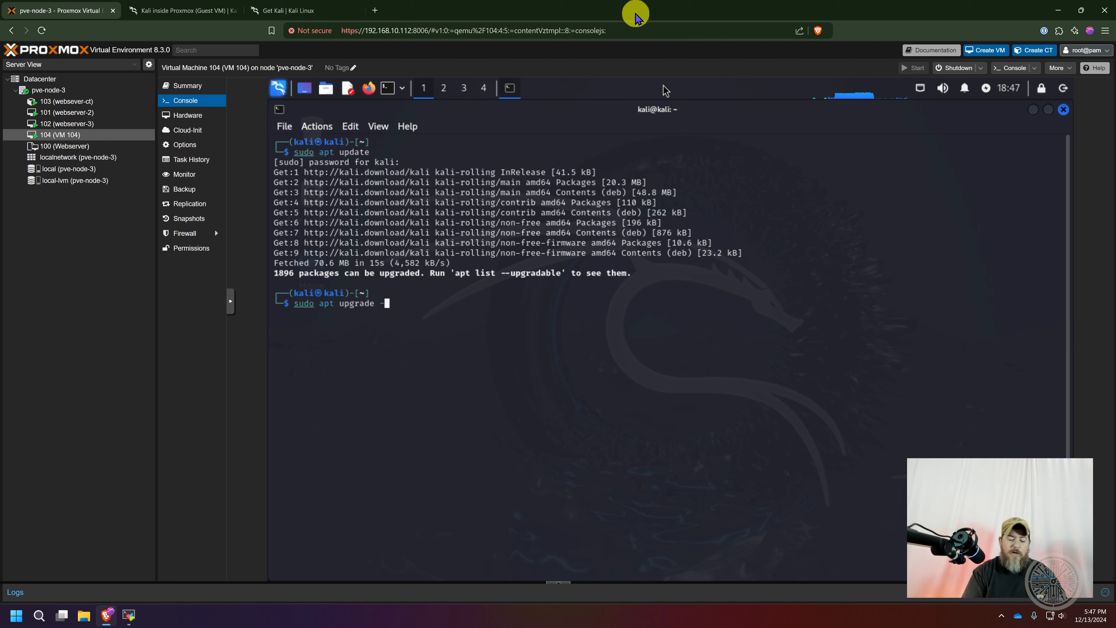
{"action": "type", "text": "y"}
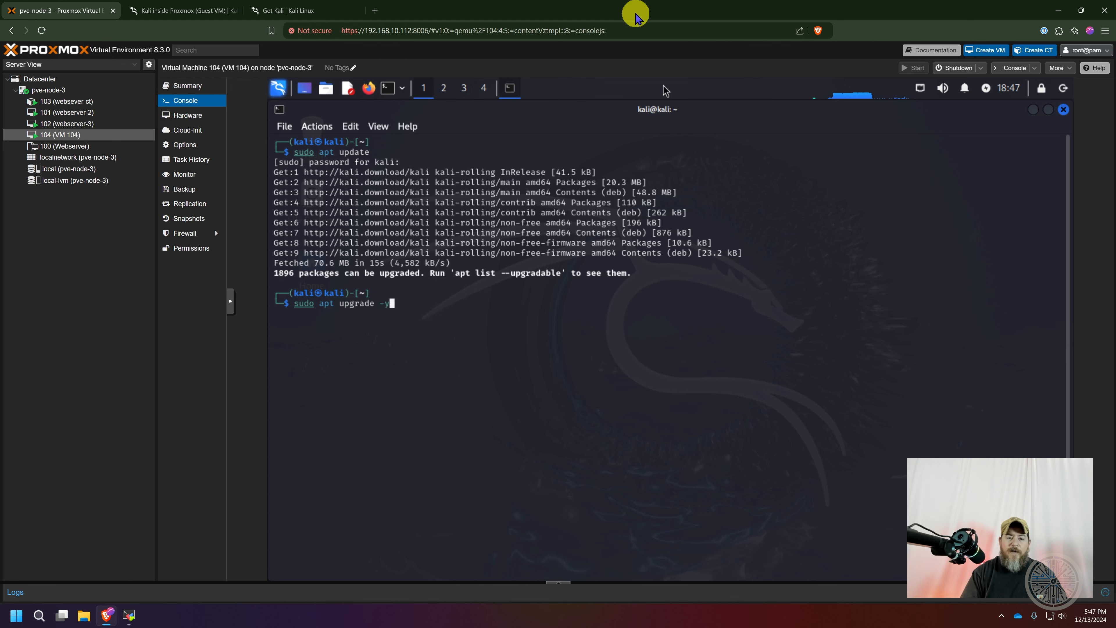
{"action": "key", "text": "Return"}
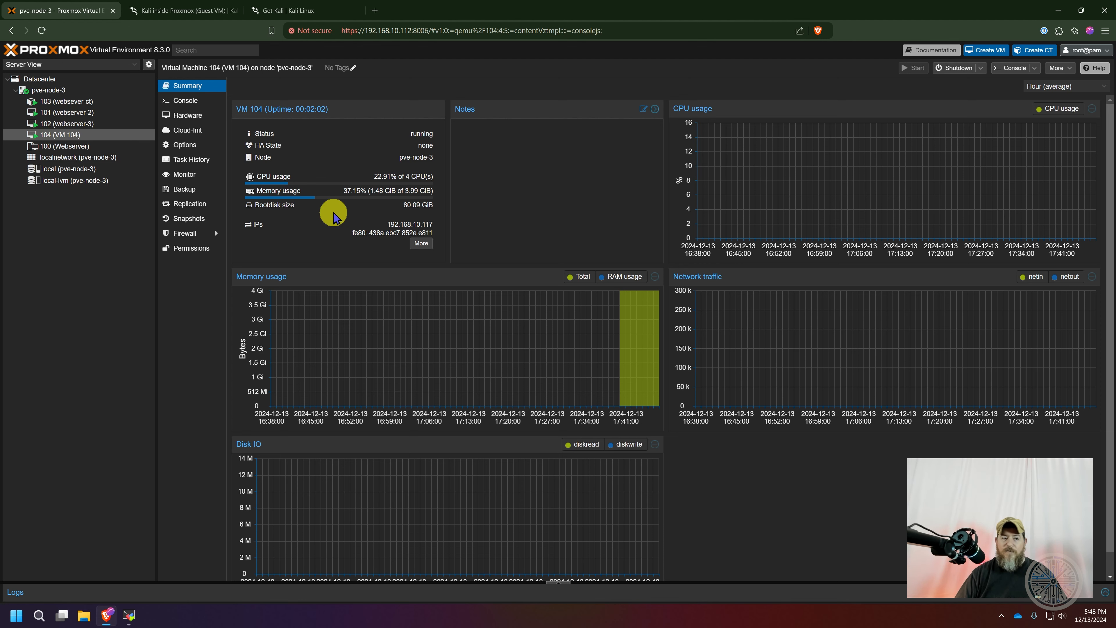
Check the pve-node-3 summary, and in VM 104's console choose Yes for restarting services during package upgrades without asking
{"action": "left_click", "coordinate": [49, 90]}
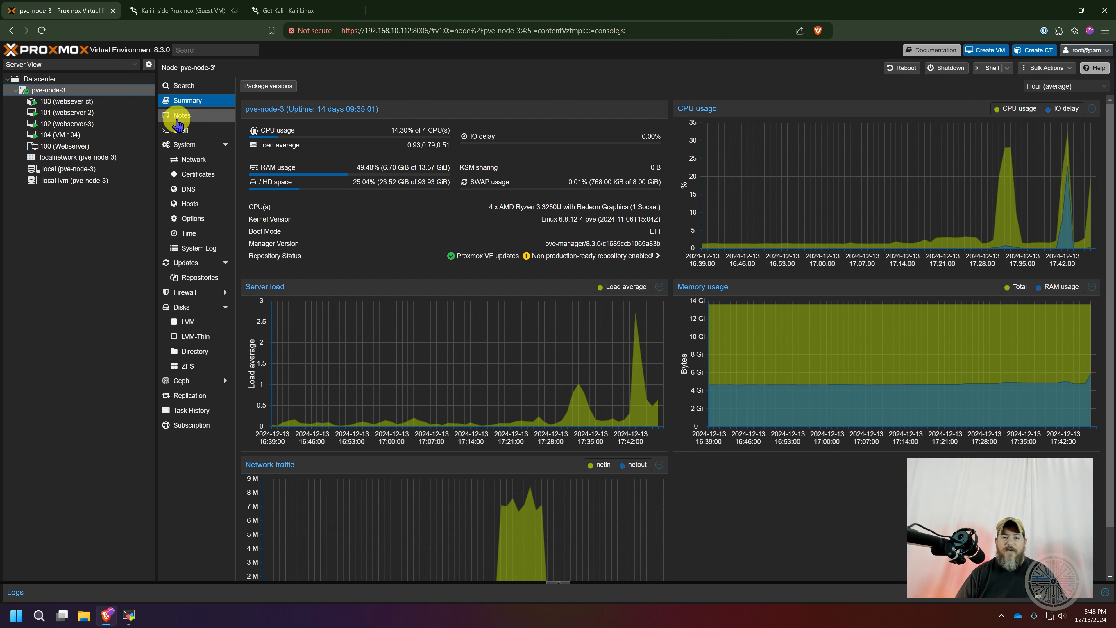
{"action": "left_click", "coordinate": [73, 136]}
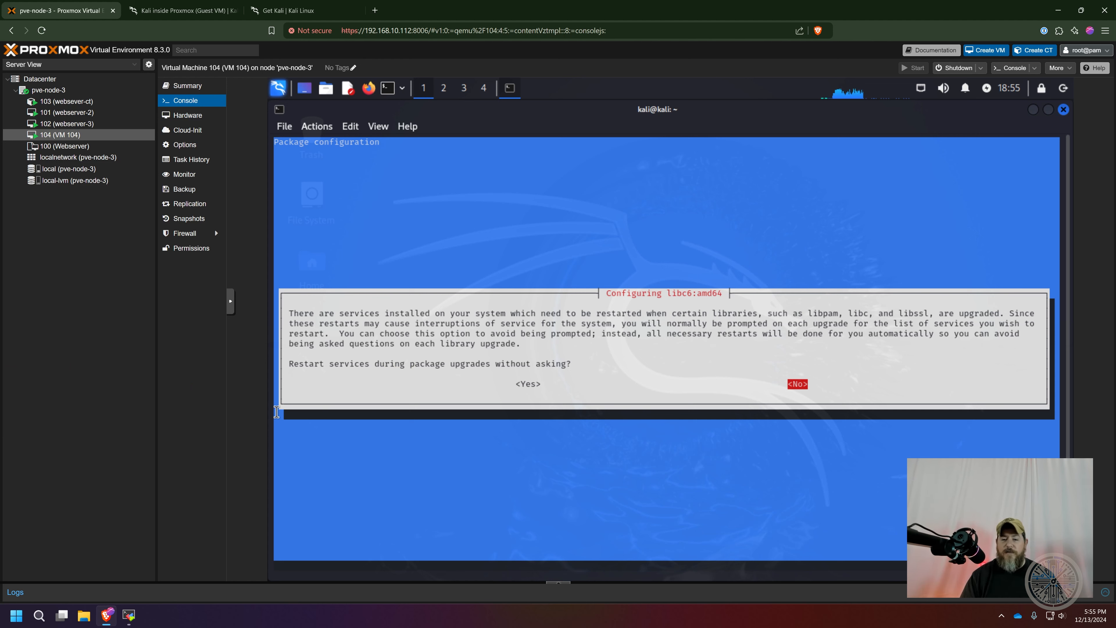
{"action": "key", "text": "Left"}
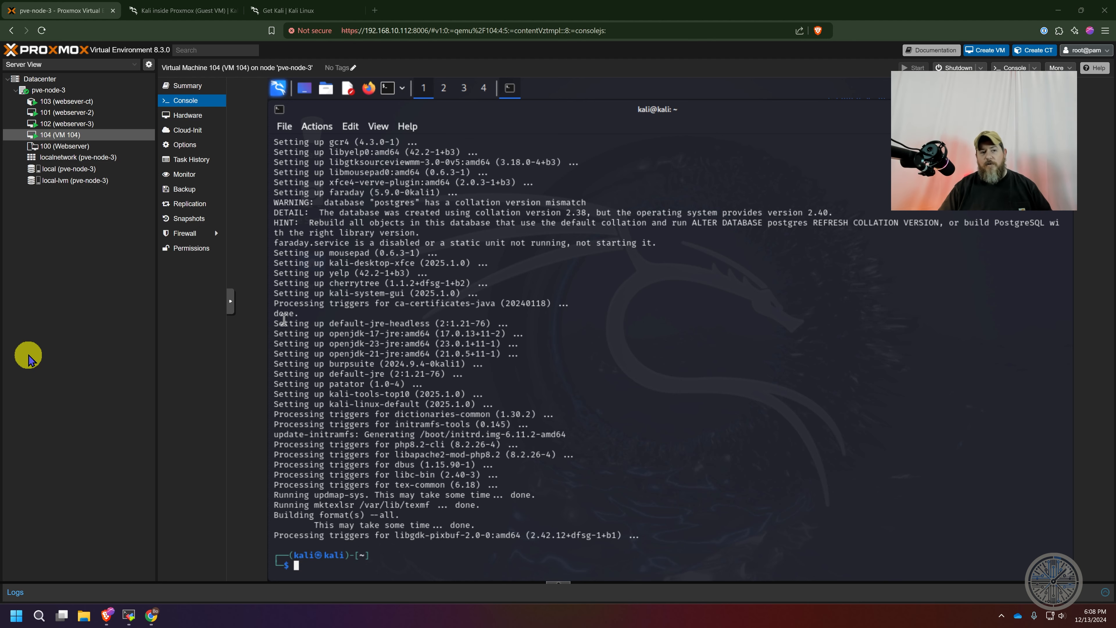
Set VM 104's memory and minimum memory to 6090 MiB and return to its console
{"action": "left_click", "coordinate": [183, 145]}
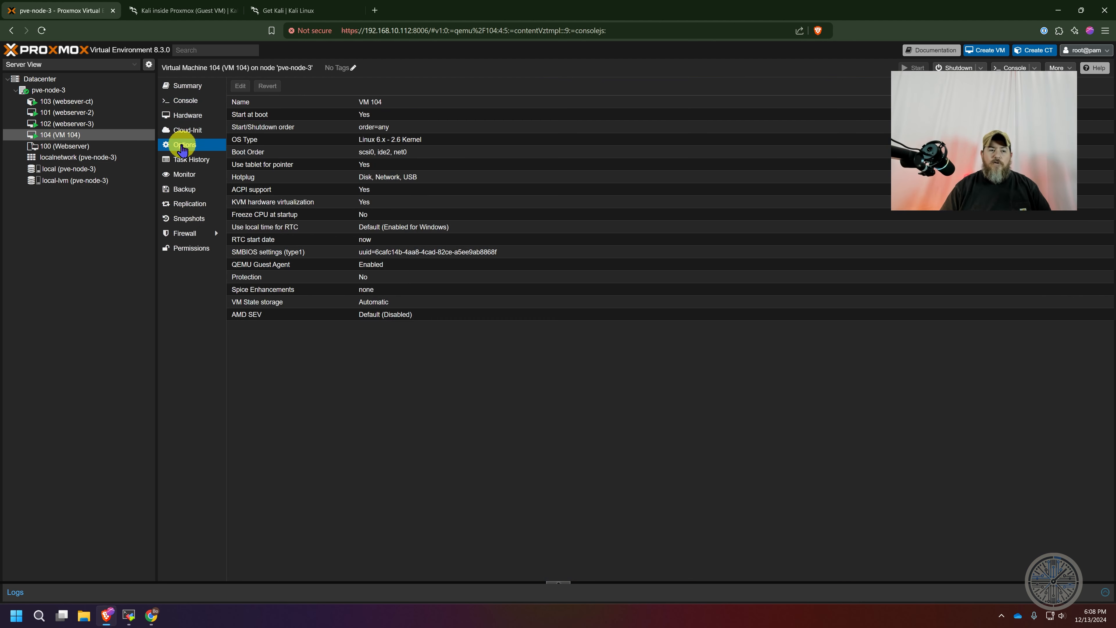
{"action": "left_click", "coordinate": [174, 121]}
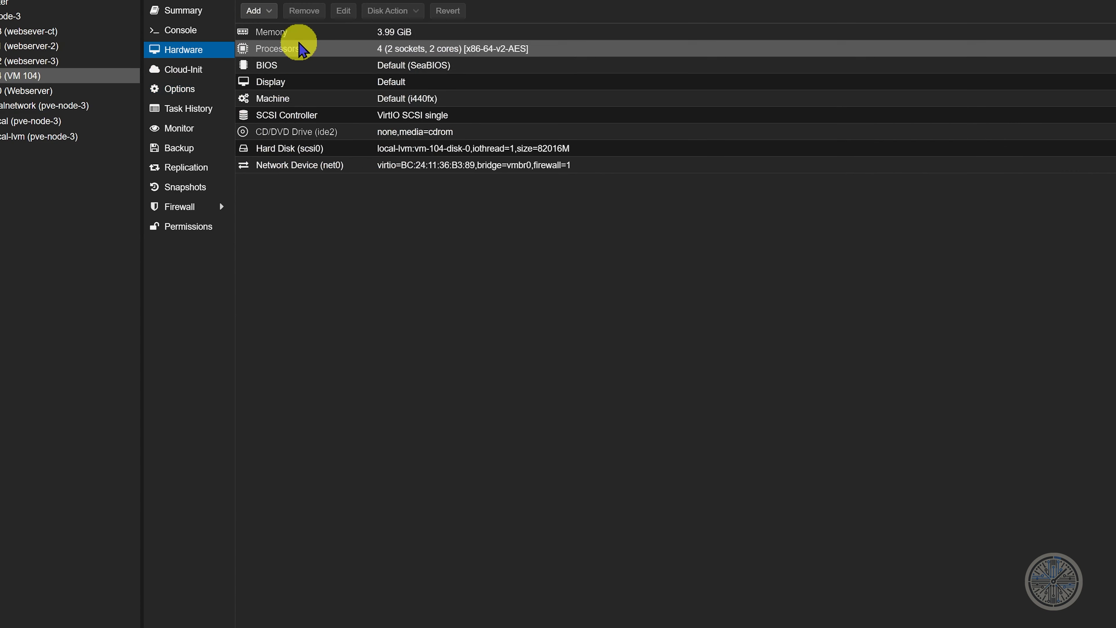
{"action": "left_click", "coordinate": [283, 34]}
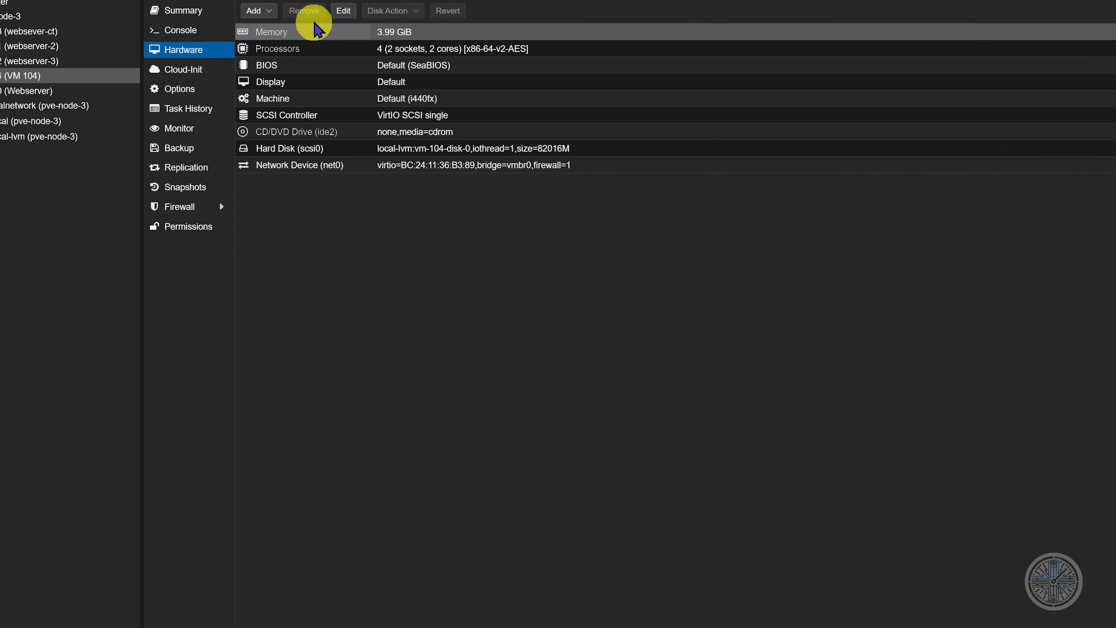
{"action": "left_click", "coordinate": [339, 12]}
{"action": "key", "text": "ctrl+a"}
{"action": "type", "text": "6090"}
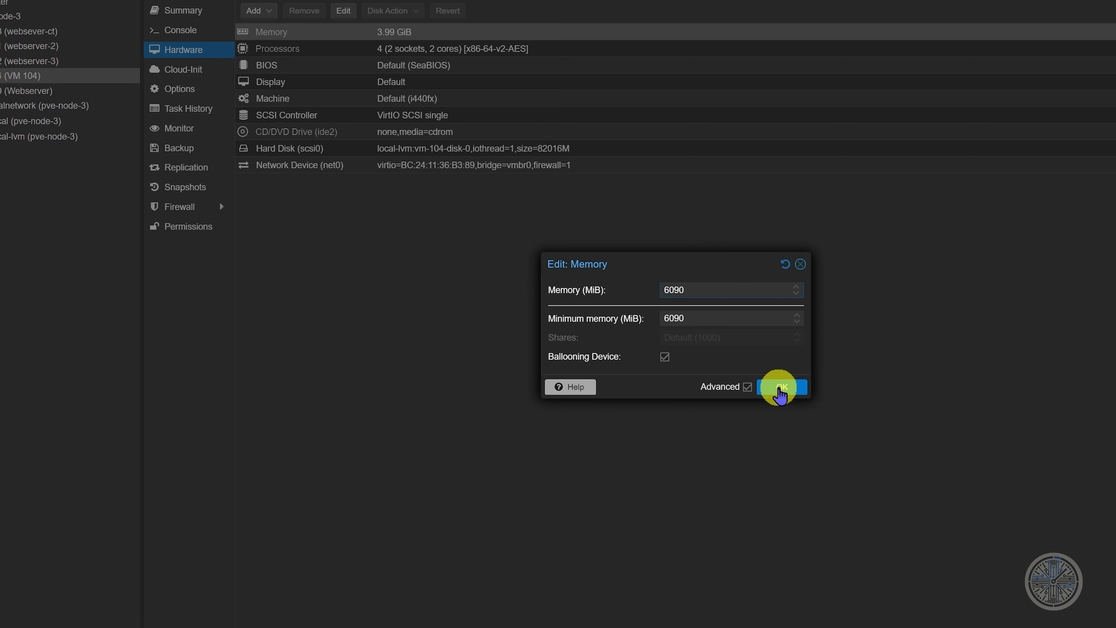
{"action": "left_click", "coordinate": [776, 385]}
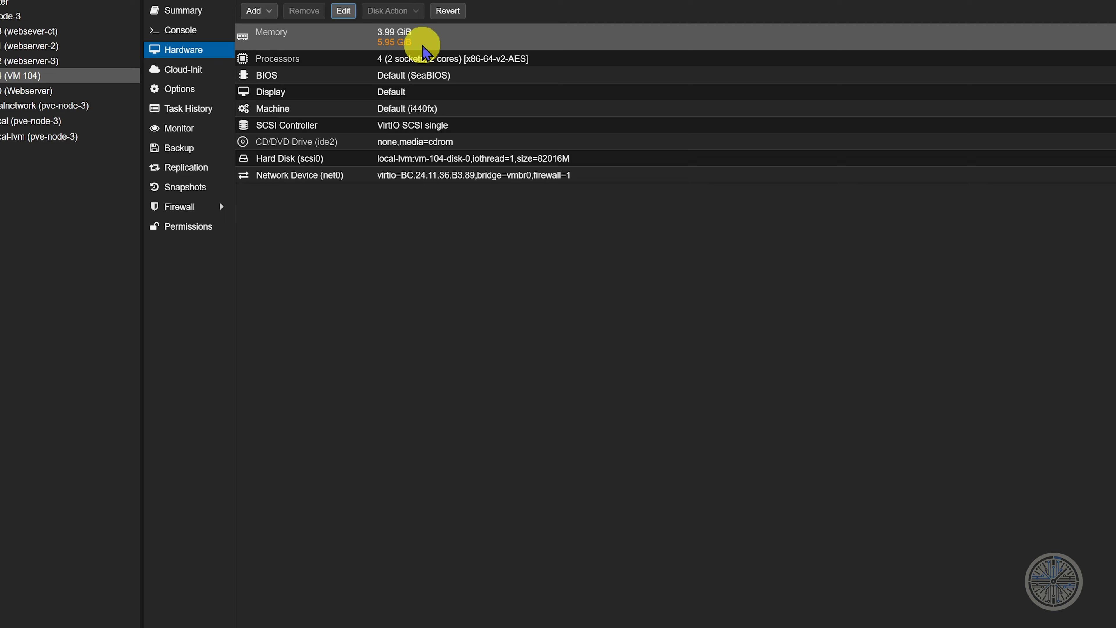
{"action": "left_click", "coordinate": [181, 30]}
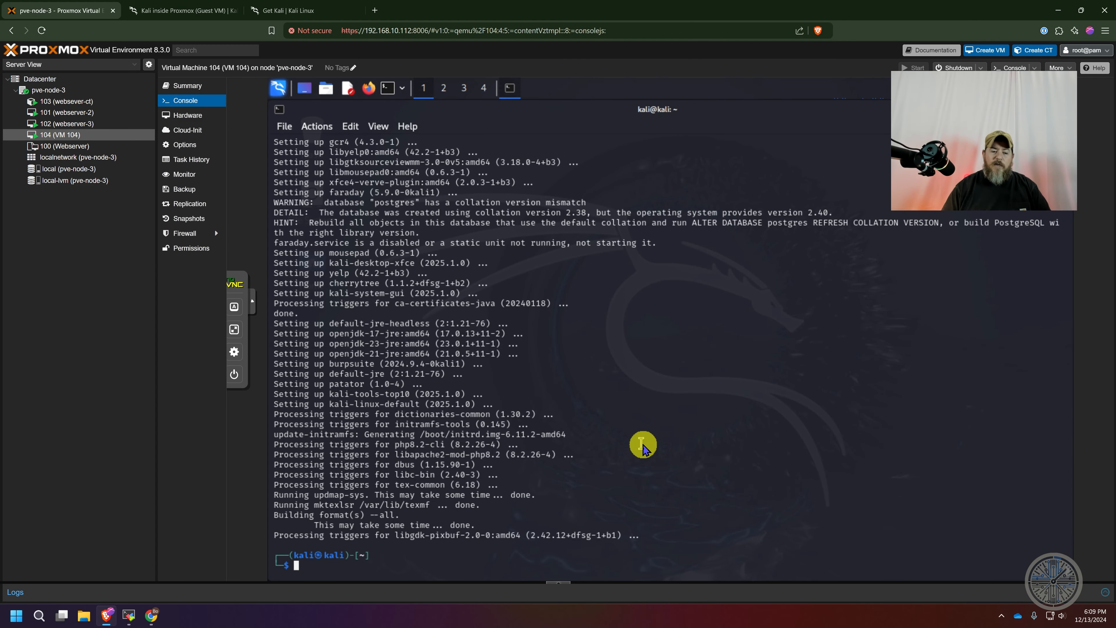
Shut down the Kali guest from its terminal with sudo poweroff, authenticating with the sudo password
{"action": "type", "text": "sudo"}
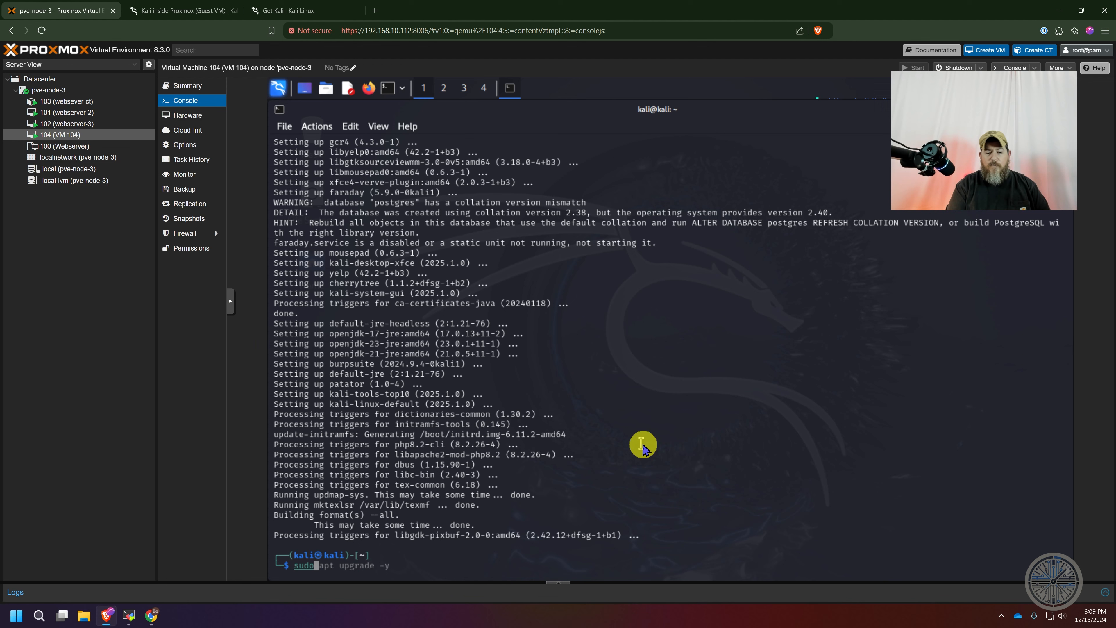
{"action": "type", "text": " poweroff"}
{"action": "key", "text": "Return"}
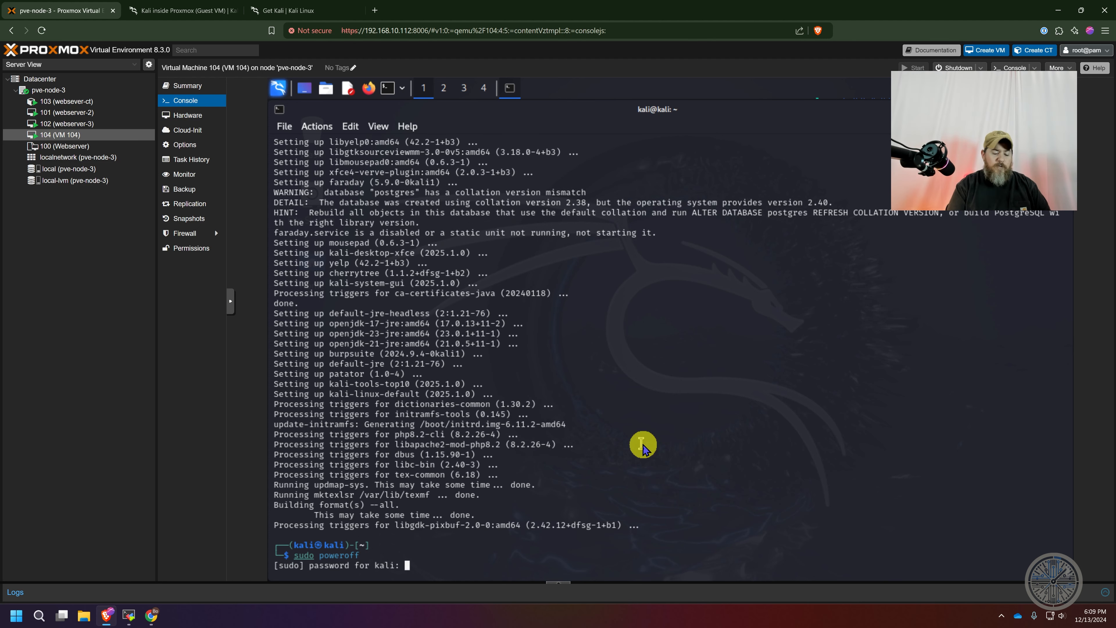
{"action": "key", "text": "Return"}
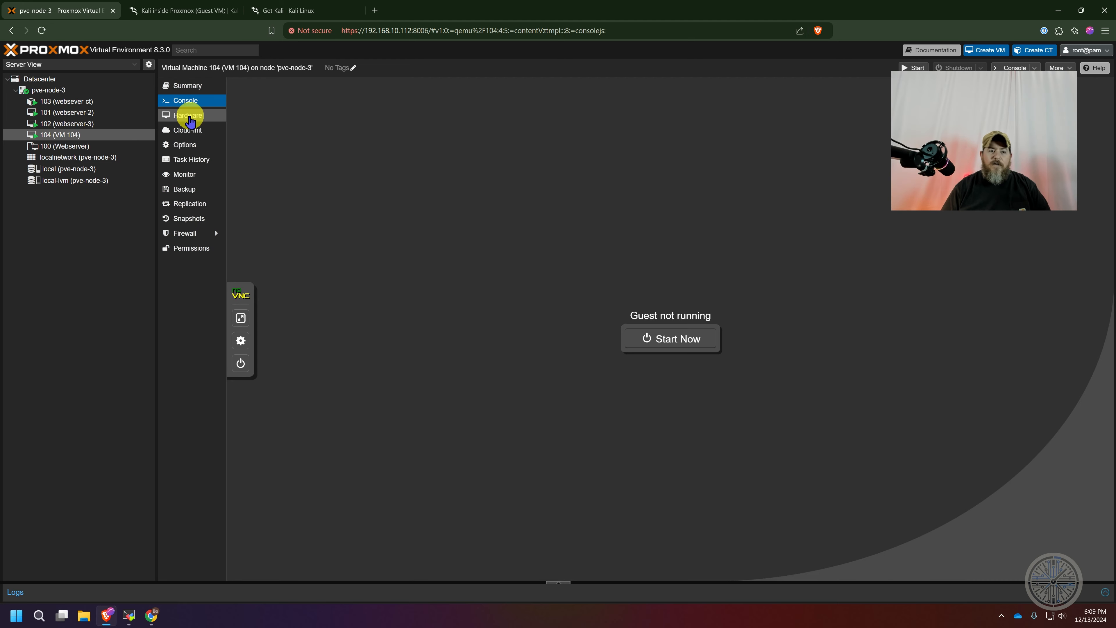
Check VM 104's hardware memory entry, start the stopped VM again to apply the pending memory change, and open its console
{"action": "left_click", "coordinate": [190, 122]}
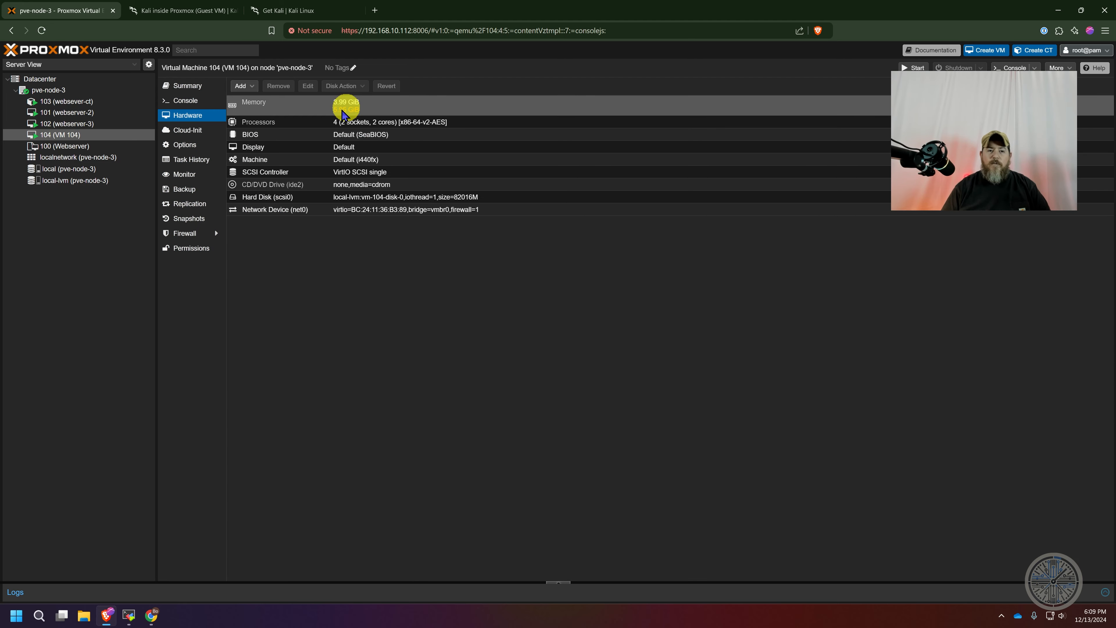
{"action": "right_click", "coordinate": [57, 140]}
{"action": "left_click", "coordinate": [81, 158]}
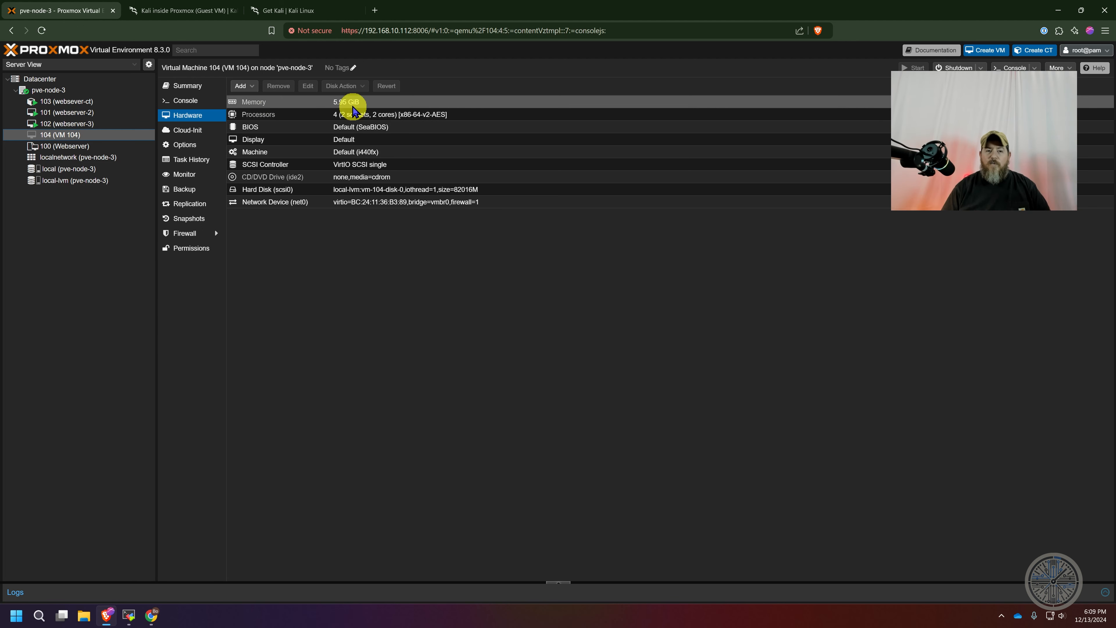
{"action": "left_click", "coordinate": [189, 101]}
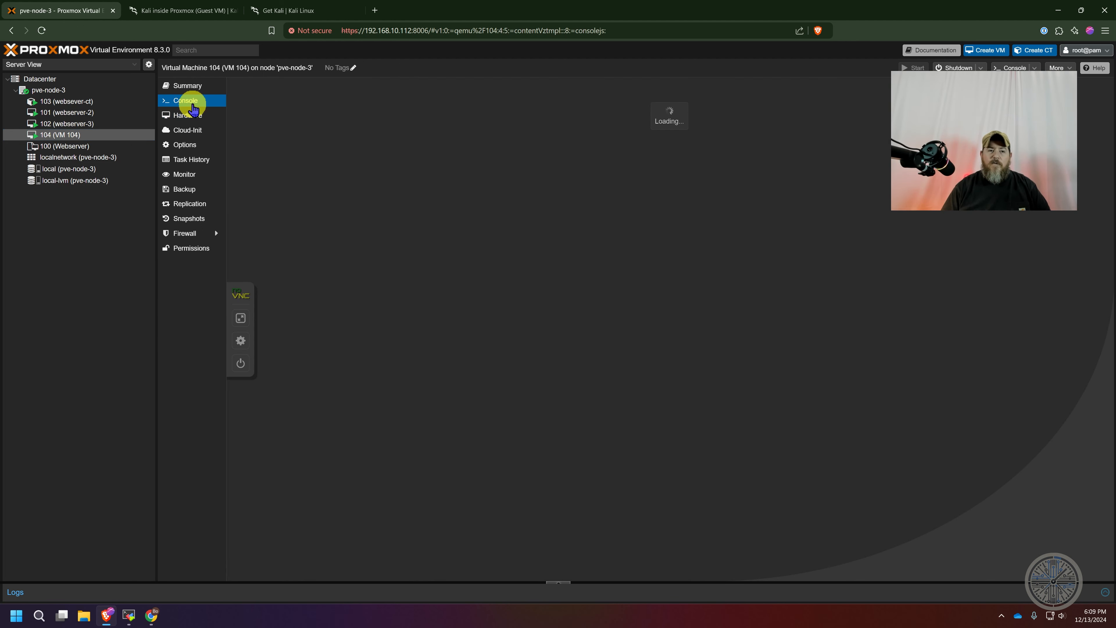